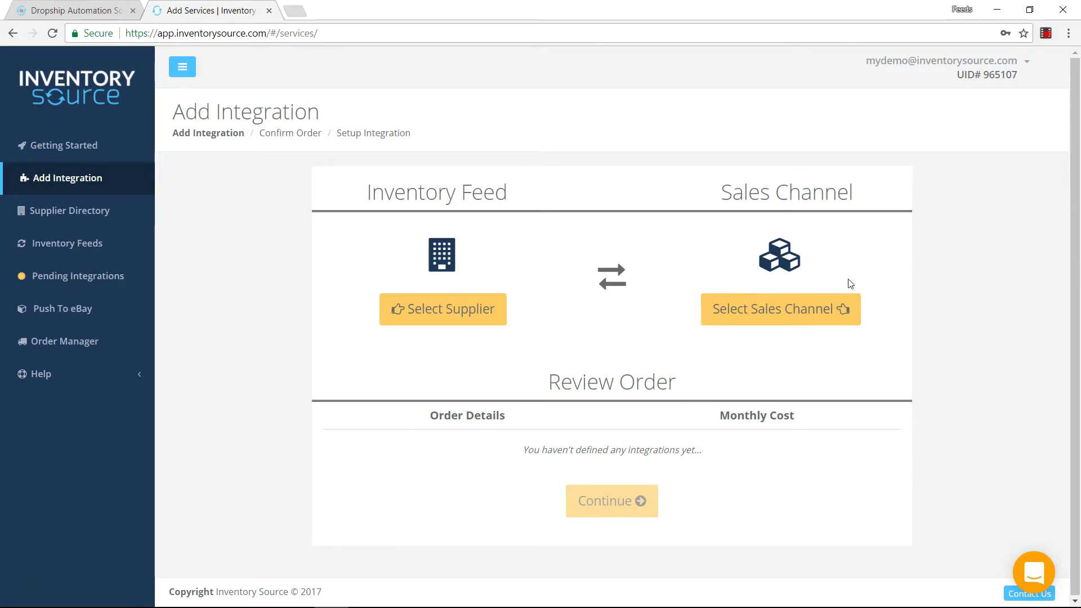
Step: Pair the ASI supplier with the eBay sales channel and open the Push To eBay page
{"action": "left_click", "coordinate": [478, 314]}
{"action": "left_click", "coordinate": [684, 179]}
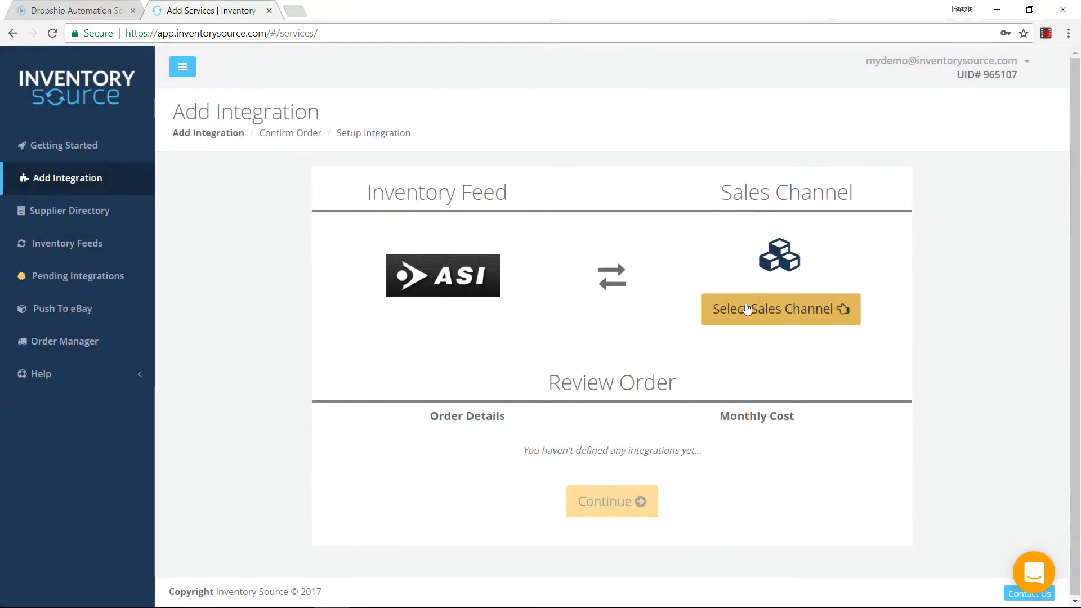
{"action": "left_click", "coordinate": [751, 309]}
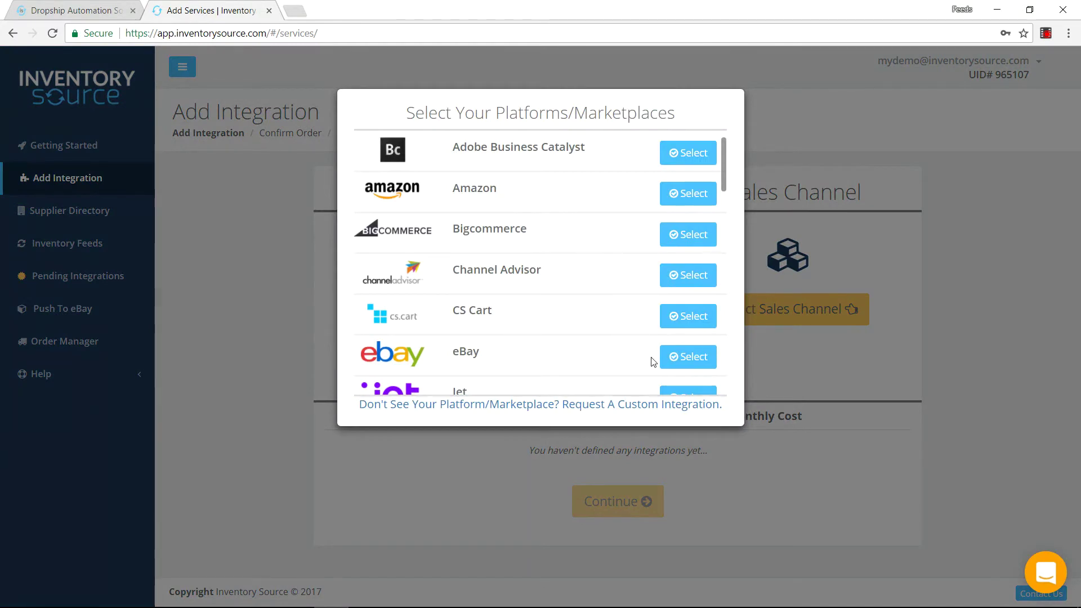
{"action": "left_click", "coordinate": [683, 361]}
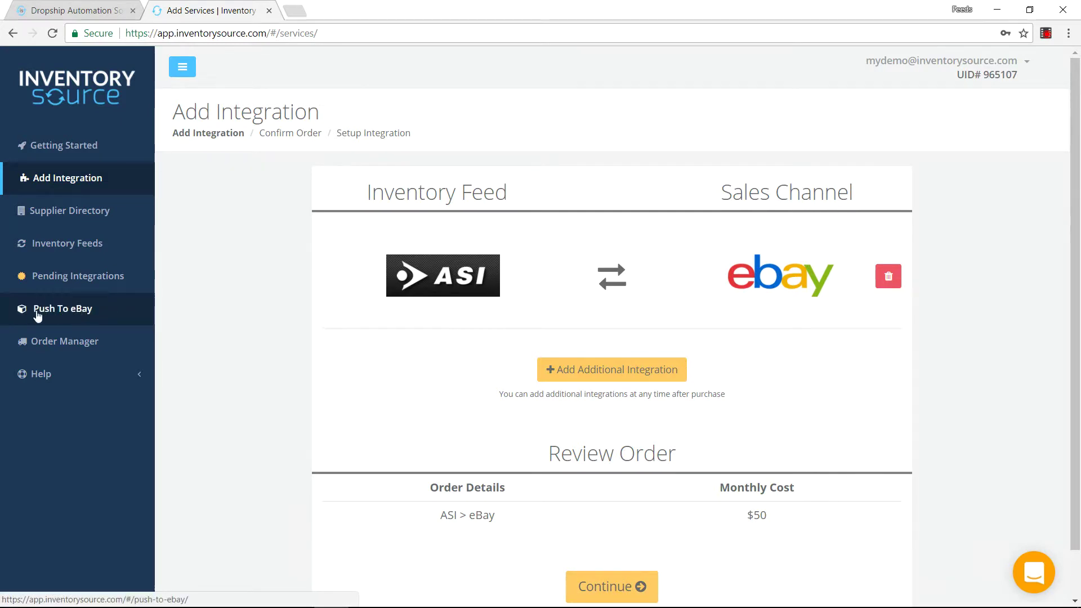
{"action": "left_click", "coordinate": [70, 312]}
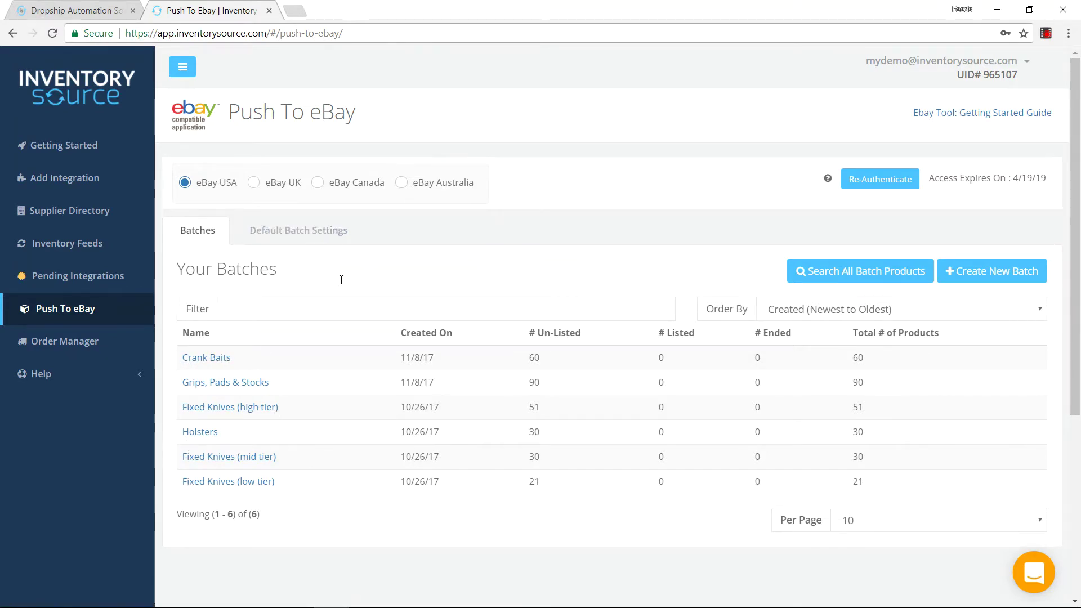
Step: Show Default Batch Settings and review the Default Category, Listing Template and Default Theme panels
{"action": "left_click", "coordinate": [331, 235]}
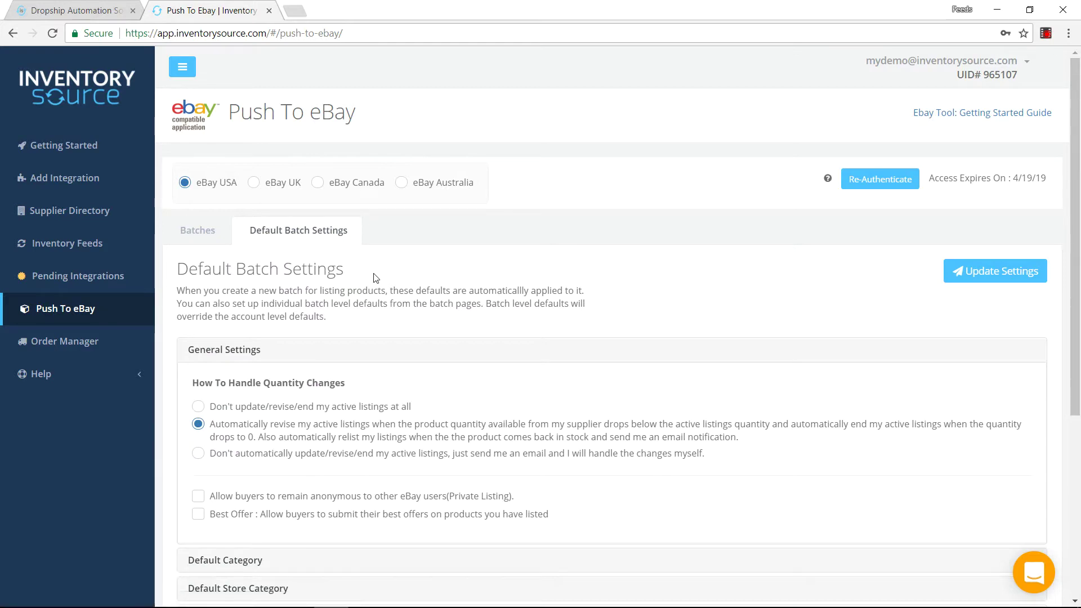
{"action": "scroll", "coordinate": [383, 275], "scroll_direction": "down", "scroll_amount": 4}
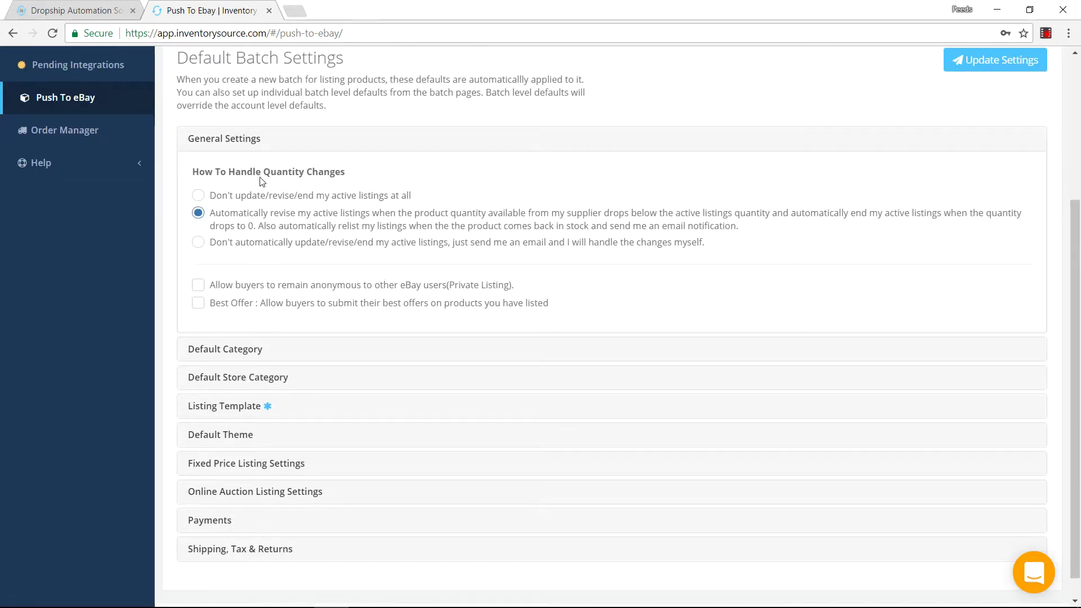
{"action": "left_click", "coordinate": [239, 348]}
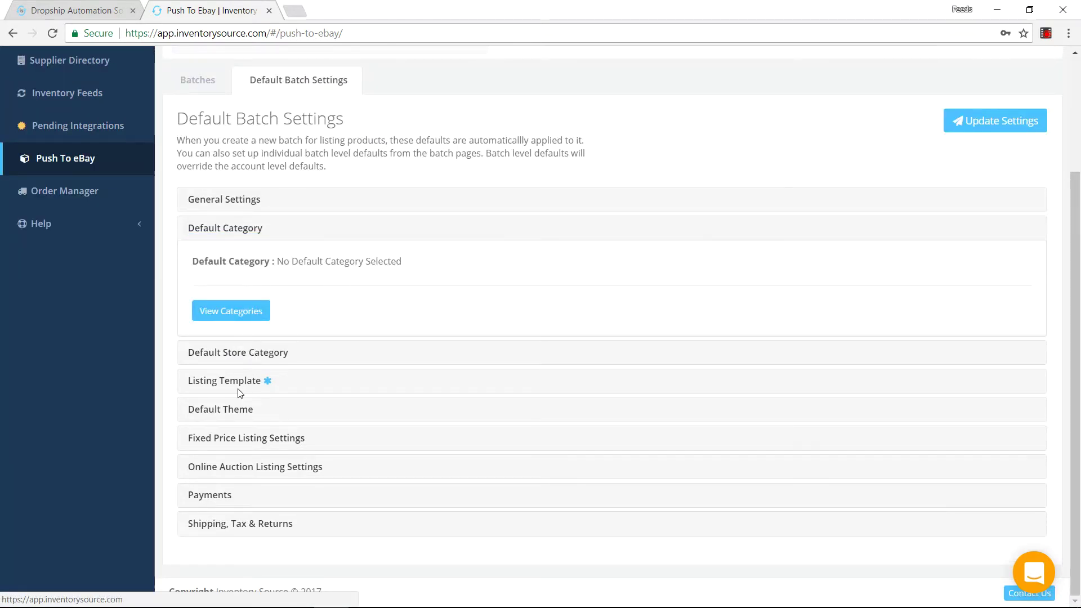
{"action": "left_click", "coordinate": [242, 382]}
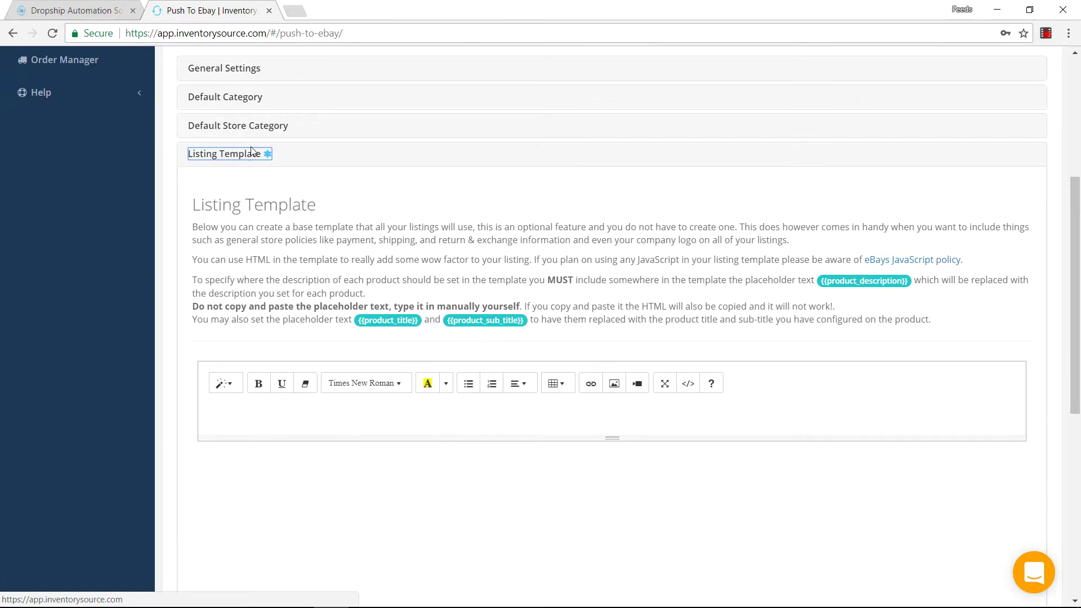
{"action": "left_click", "coordinate": [244, 160]}
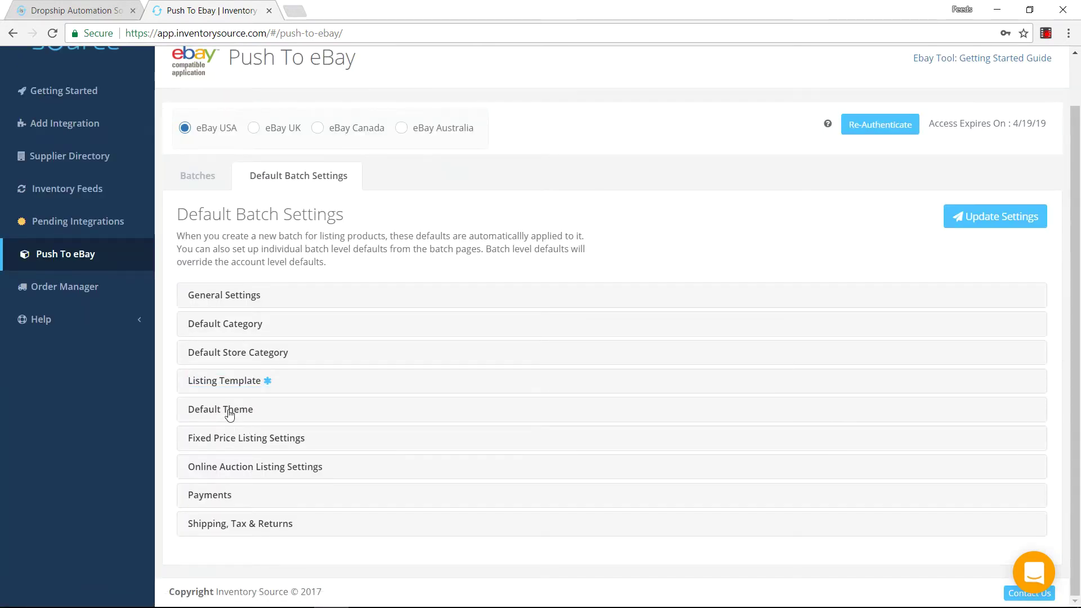
{"action": "left_click", "coordinate": [229, 410]}
{"action": "left_click", "coordinate": [227, 318]}
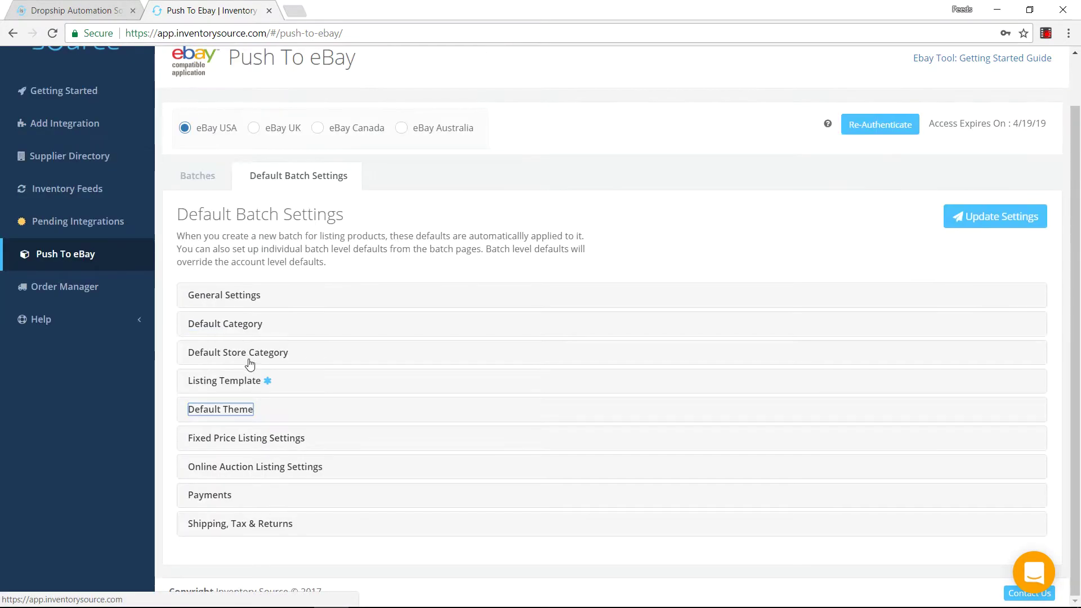
Step: Review the Fixed Price, Online Auction and Payments default settings
{"action": "left_click", "coordinate": [254, 439]}
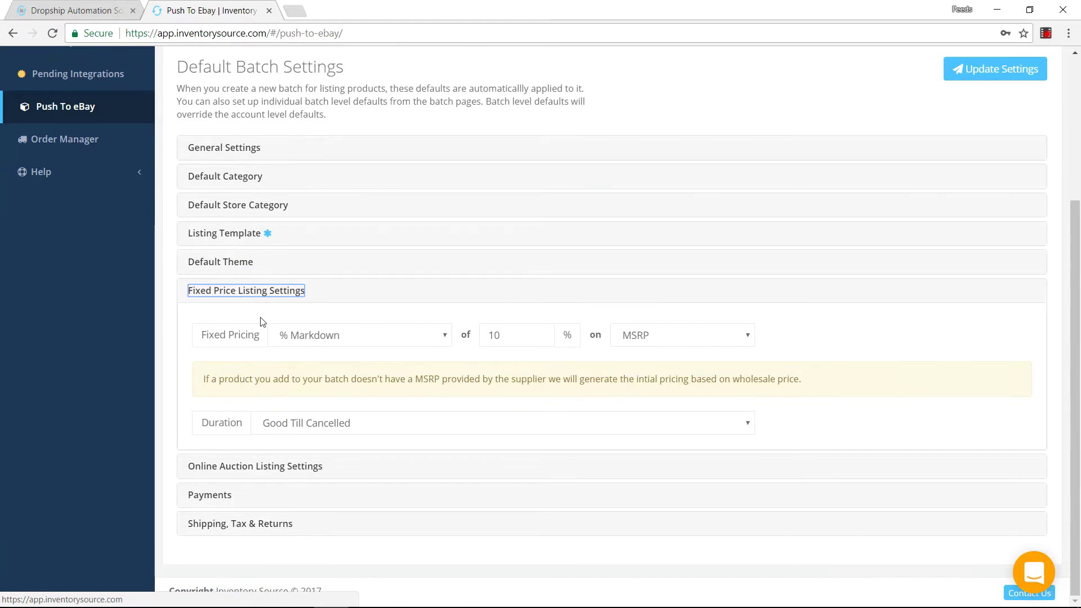
{"action": "left_click", "coordinate": [256, 294]}
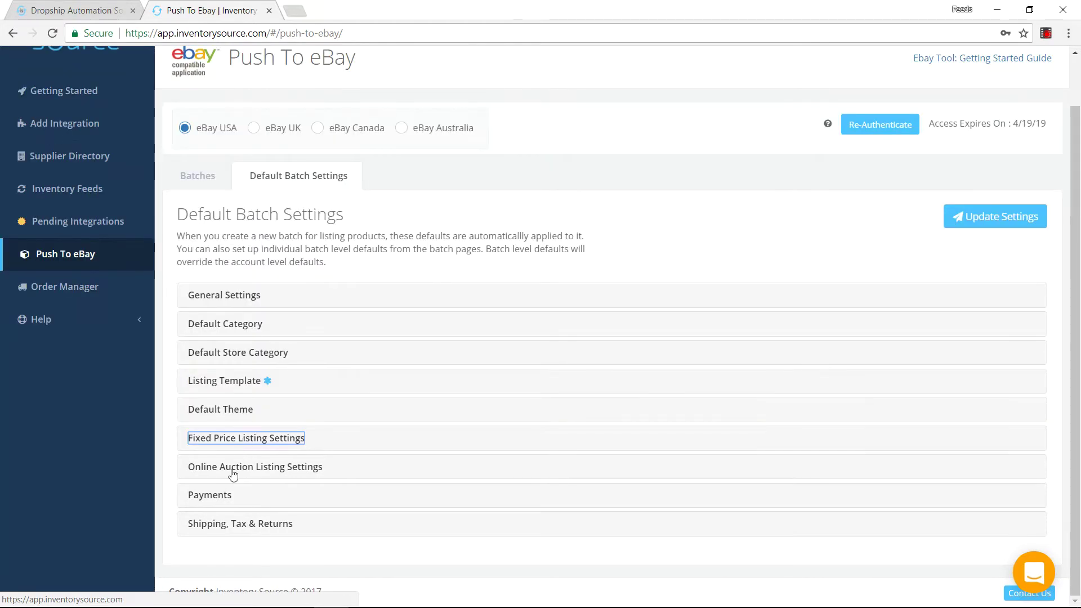
{"action": "left_click", "coordinate": [234, 469]}
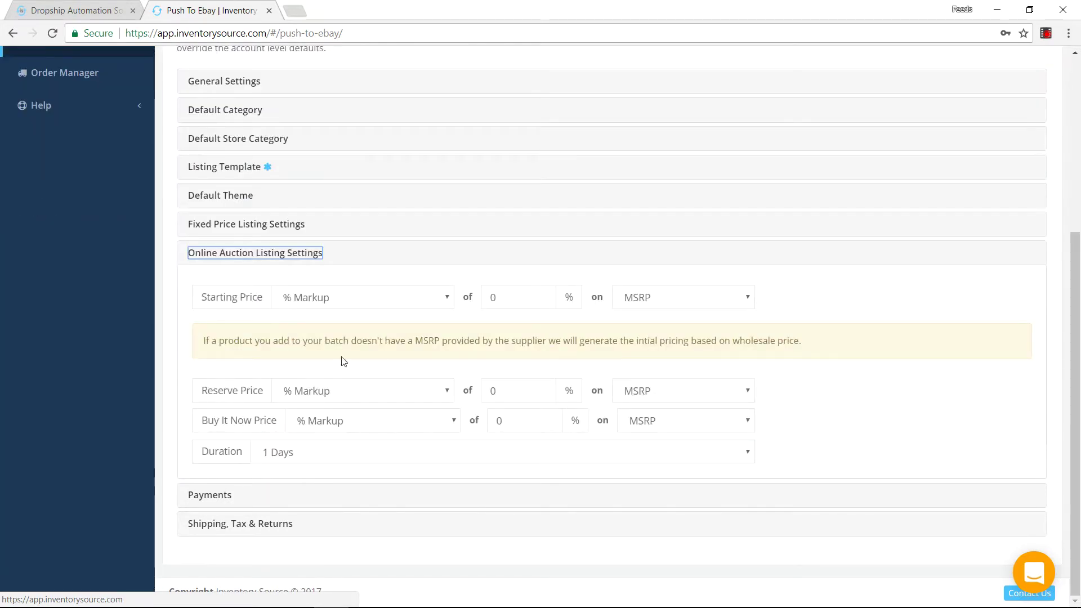
{"action": "left_click", "coordinate": [288, 258]}
{"action": "left_click", "coordinate": [217, 498]}
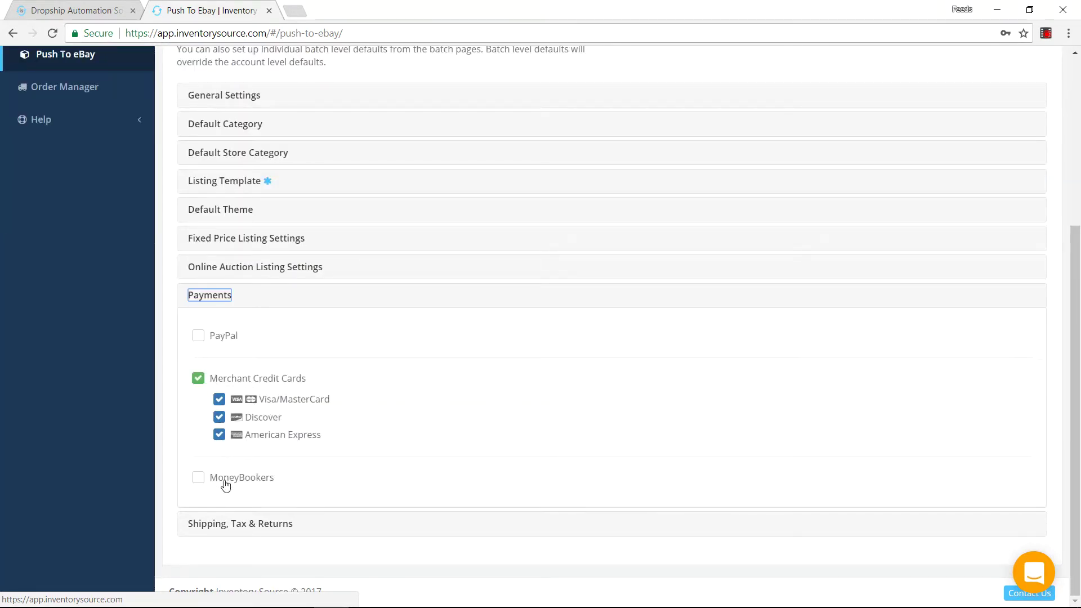
Step: Look through the Shipping, Tax & Returns defaults, leaving all settings panels collapsed
{"action": "left_click", "coordinate": [219, 288]}
{"action": "left_click", "coordinate": [222, 523]}
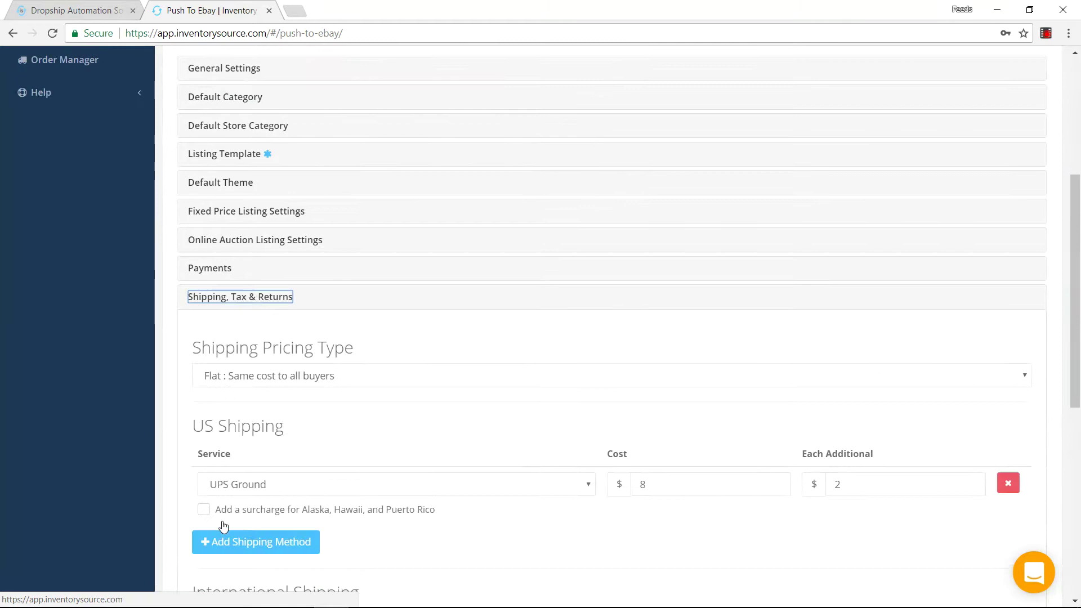
{"action": "scroll", "coordinate": [389, 273], "scroll_direction": "down", "scroll_amount": 3}
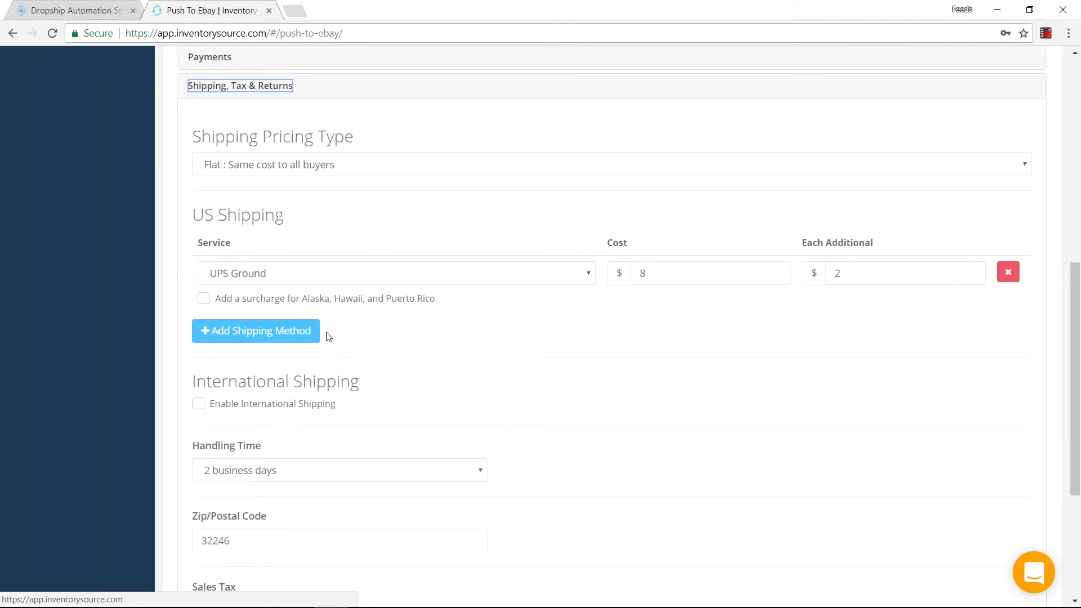
{"action": "scroll", "coordinate": [221, 329], "scroll_direction": "down", "scroll_amount": 1}
{"action": "scroll", "coordinate": [313, 343], "scroll_direction": "down", "scroll_amount": 2}
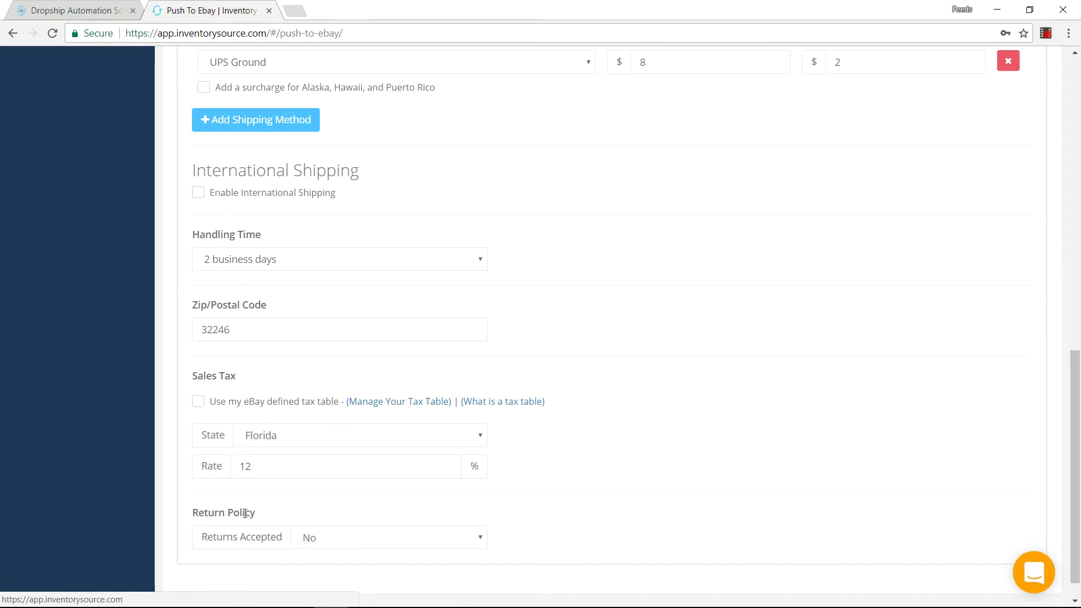
{"action": "scroll", "coordinate": [243, 438], "scroll_direction": "up", "scroll_amount": 3}
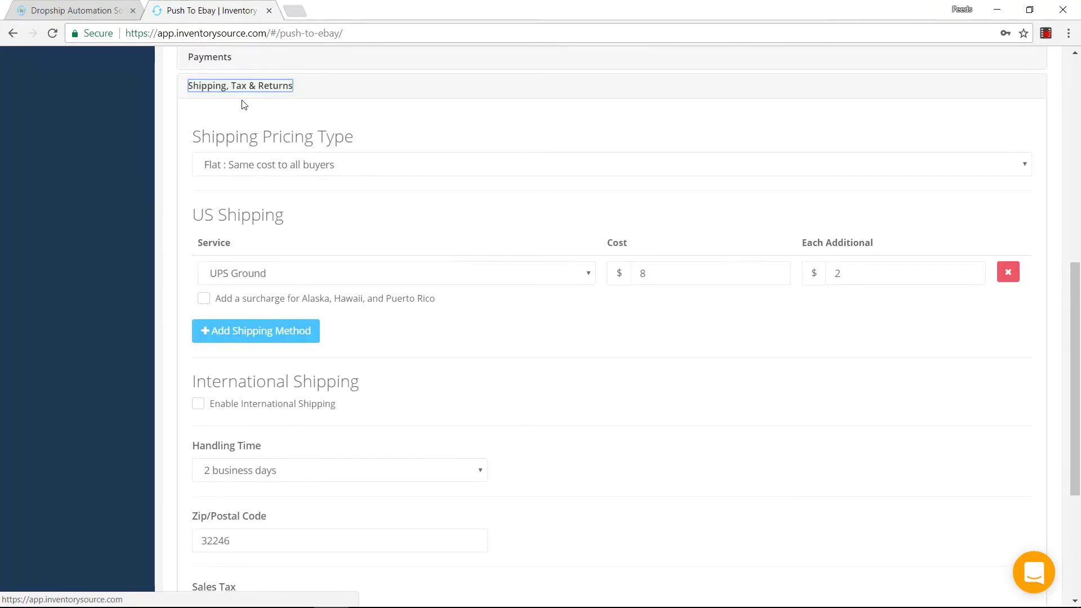
{"action": "left_click", "coordinate": [245, 88]}
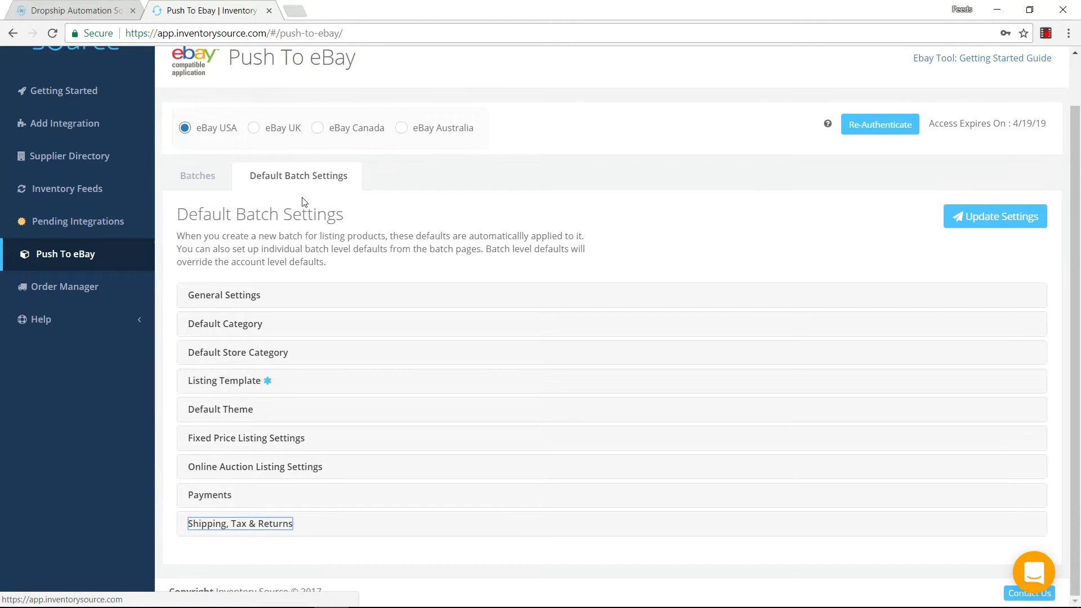
Step: Back on the Batches tab, preview the Add A New Batch form and close it unsaved
{"action": "left_click", "coordinate": [204, 180]}
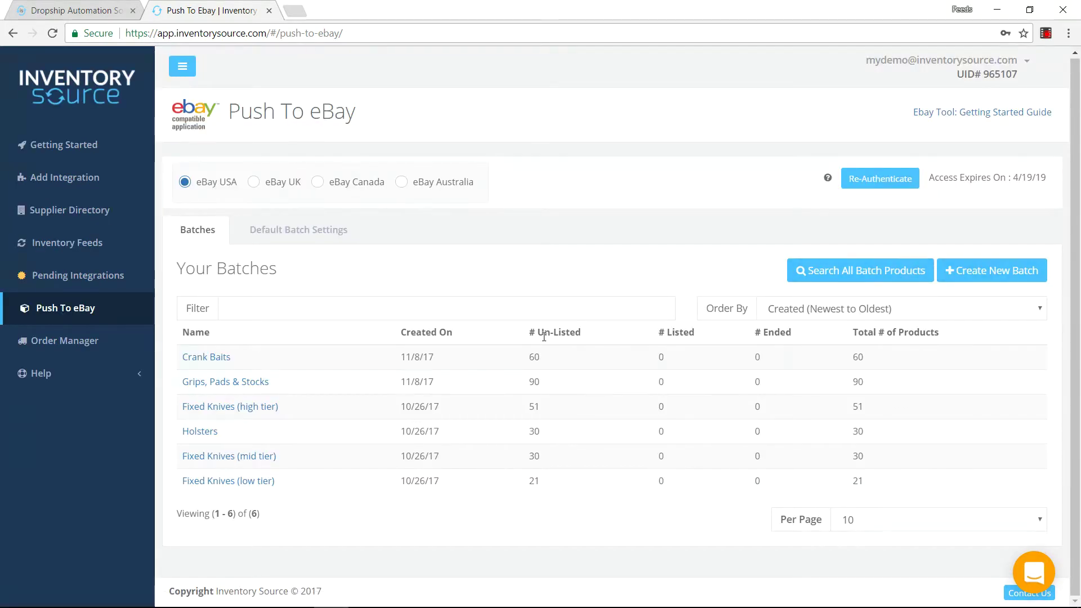
{"action": "left_click", "coordinate": [980, 271]}
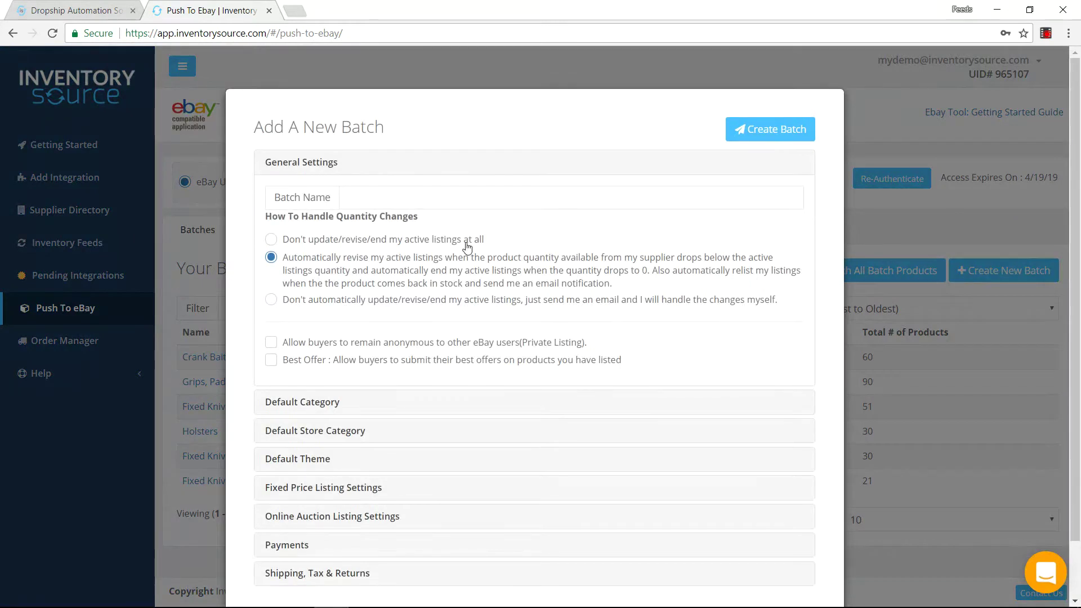
{"action": "scroll", "coordinate": [386, 124], "scroll_direction": "down", "scroll_amount": 1}
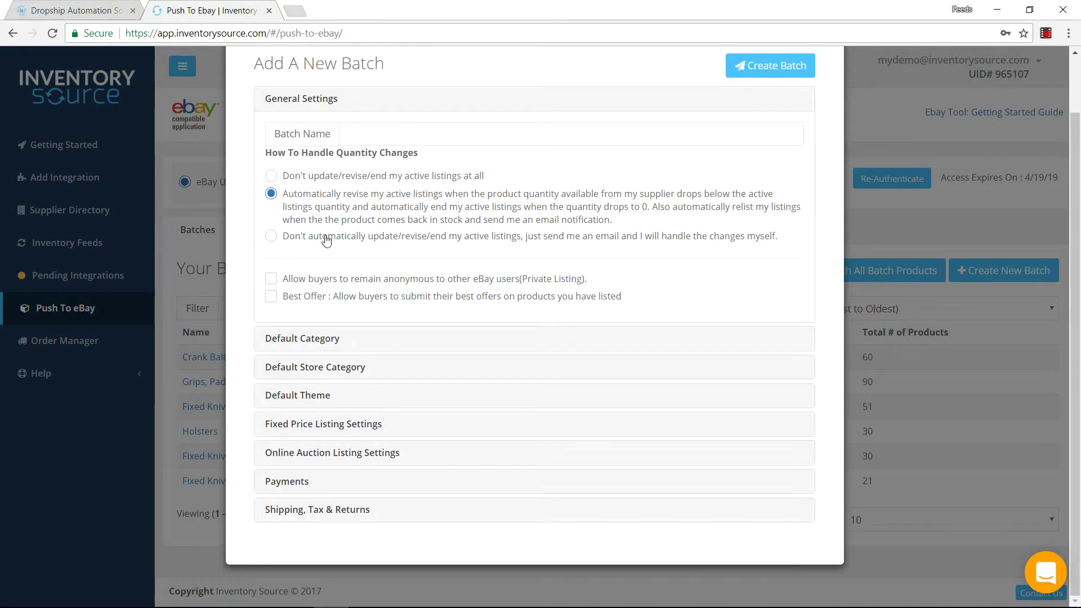
{"action": "left_click", "coordinate": [373, 133]}
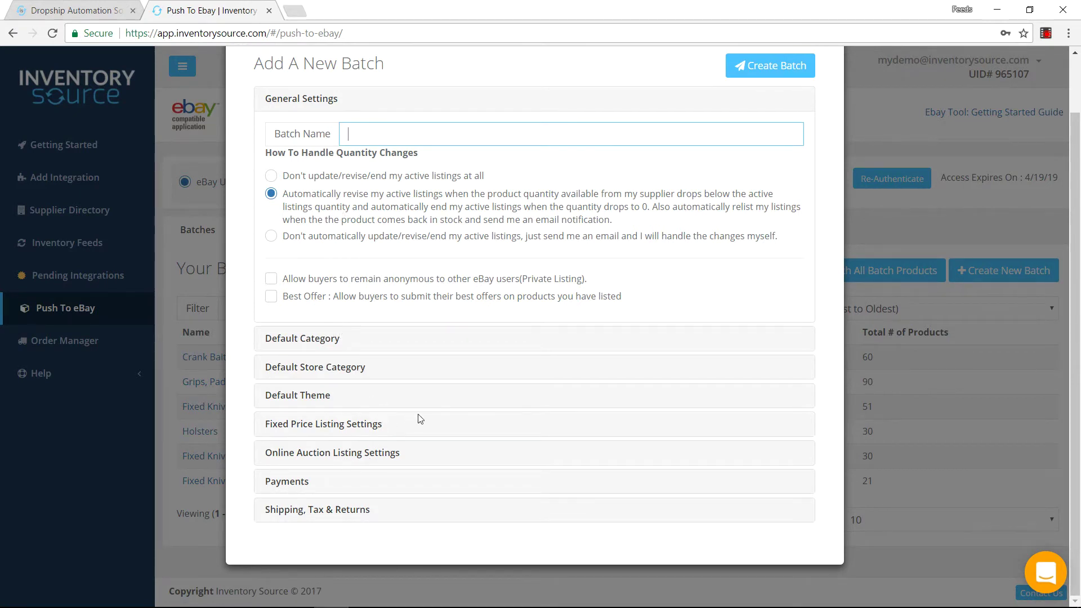
{"action": "left_click", "coordinate": [867, 220]}
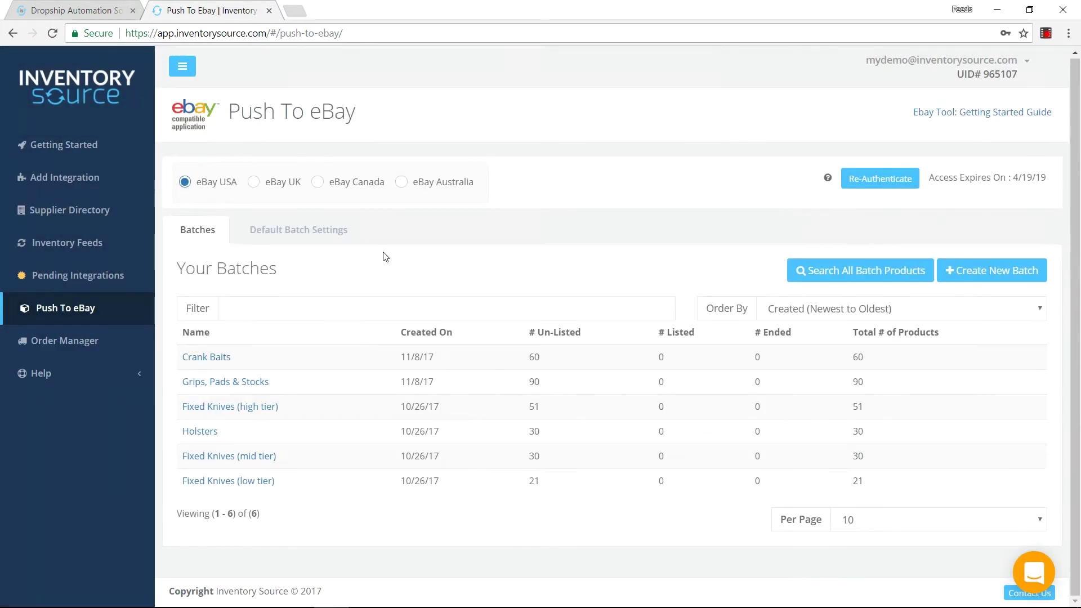
Step: Open the Crank Baits batch
{"action": "left_click", "coordinate": [210, 358]}
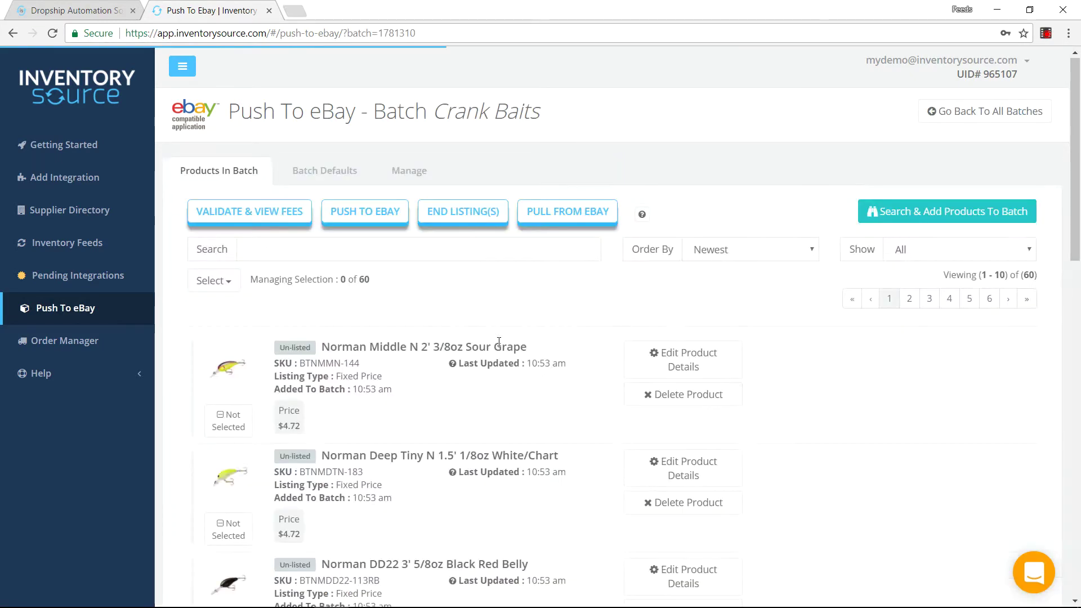
{"action": "scroll", "coordinate": [521, 382], "scroll_direction": "down", "scroll_amount": 1}
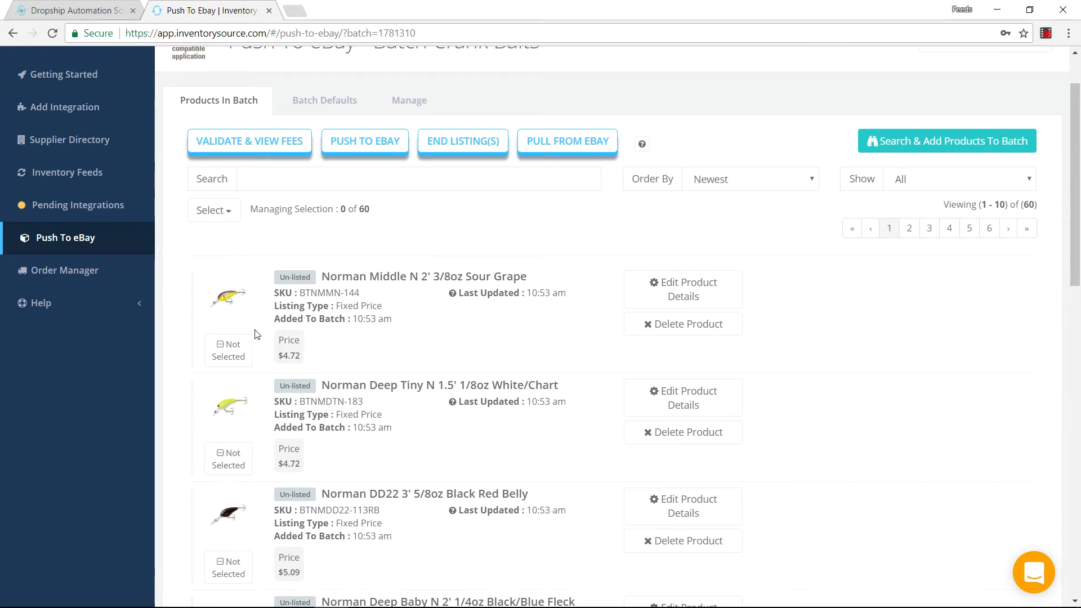
{"action": "scroll", "coordinate": [255, 335], "scroll_direction": "up", "scroll_amount": 1}
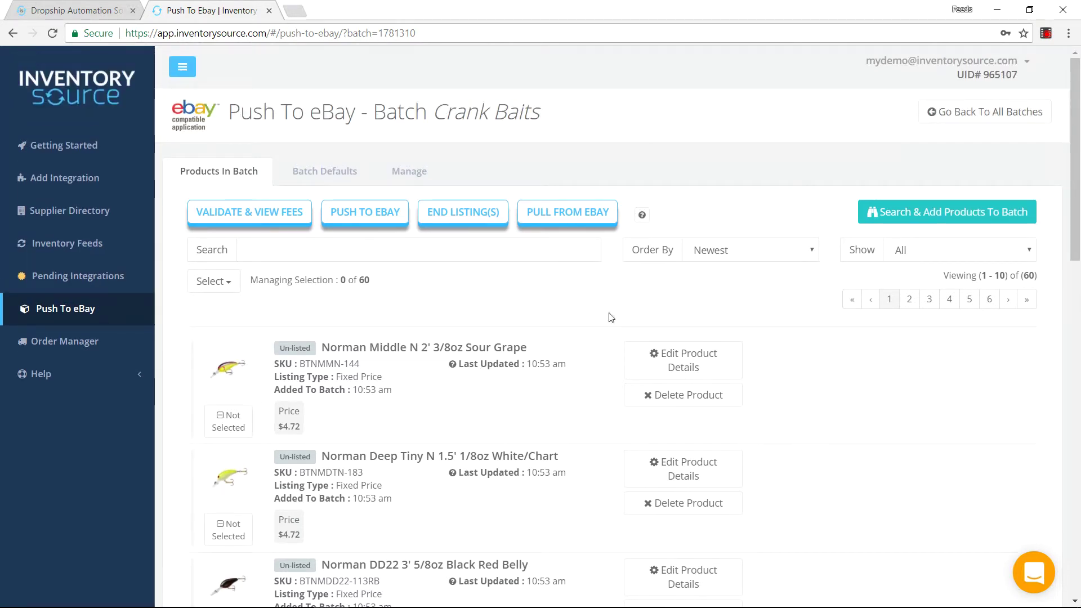
Step: Search products for the batch, filtered to supplier Burch Fishing Tackle (6,091 products)
{"action": "left_click", "coordinate": [938, 220]}
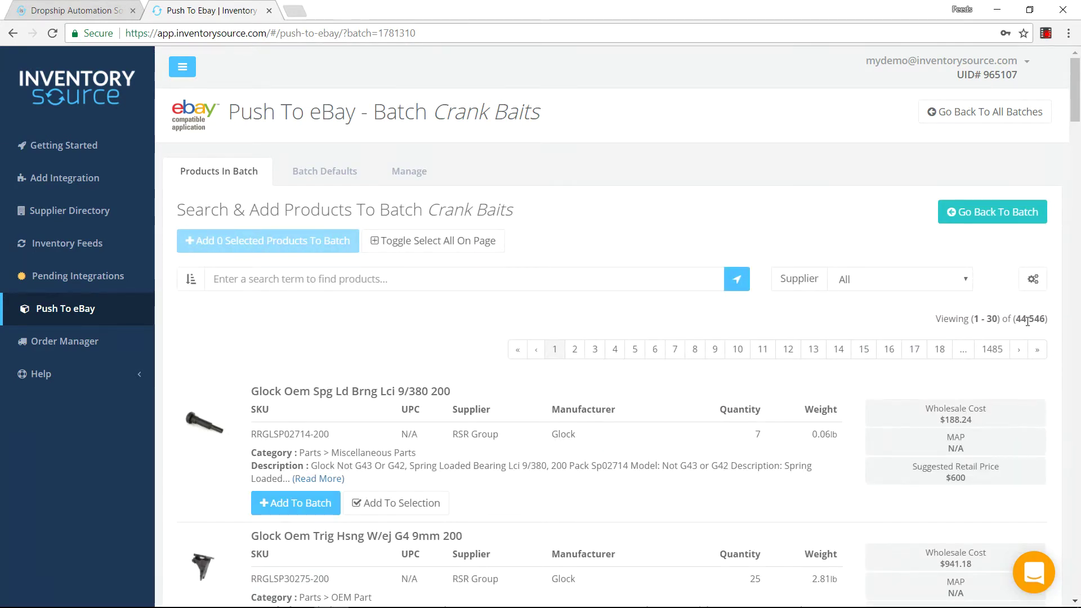
{"action": "left_click", "coordinate": [929, 282]}
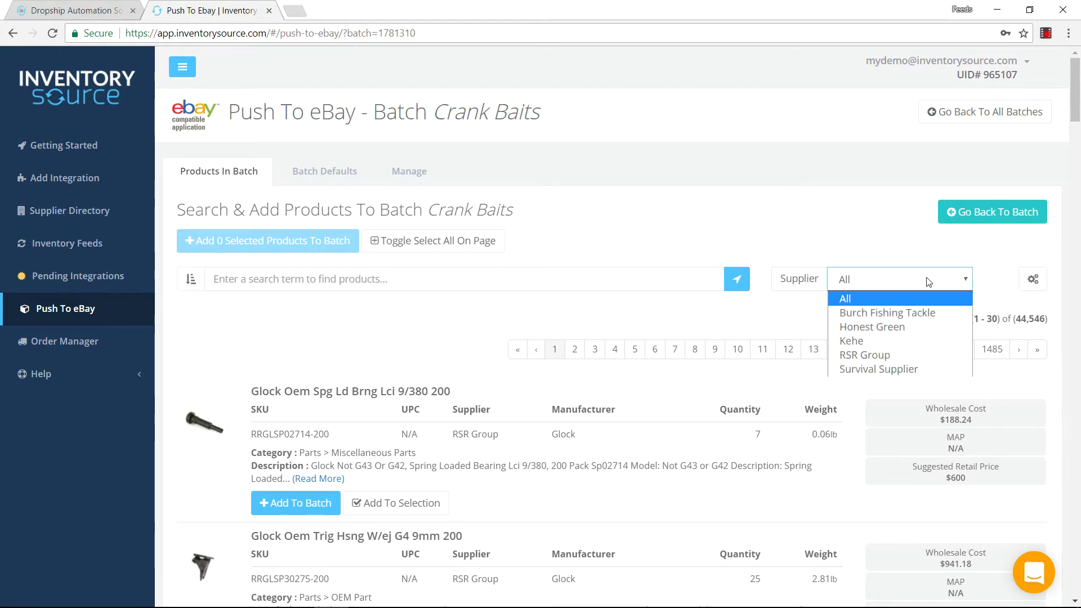
{"action": "left_click", "coordinate": [908, 313]}
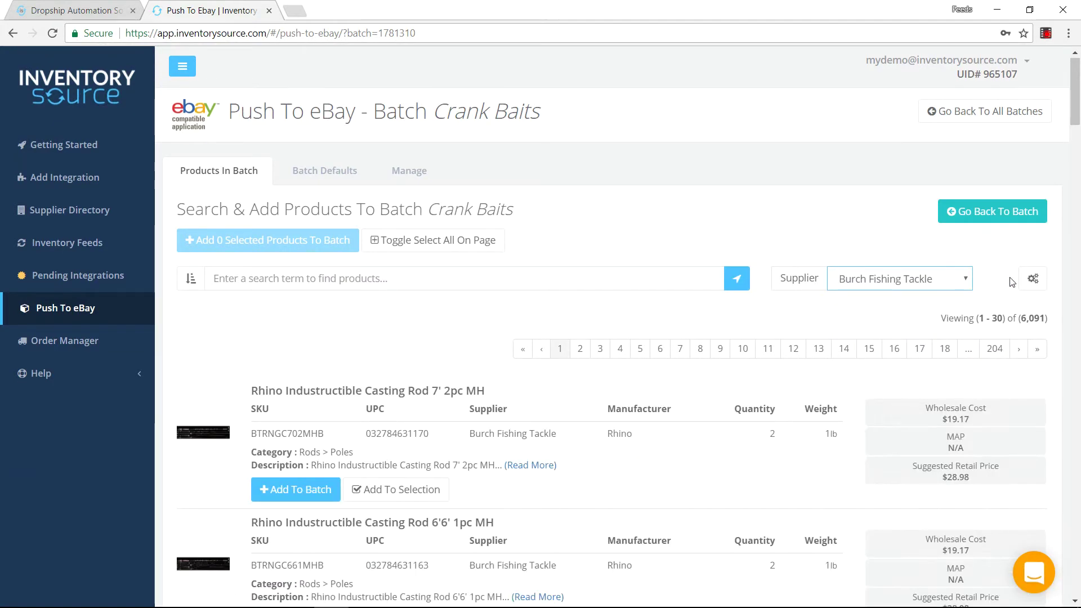
{"action": "scroll", "coordinate": [291, 423], "scroll_direction": "down", "scroll_amount": 2}
{"action": "scroll", "coordinate": [291, 423], "scroll_direction": "down", "scroll_amount": 3}
{"action": "scroll", "coordinate": [920, 242], "scroll_direction": "up", "scroll_amount": 3}
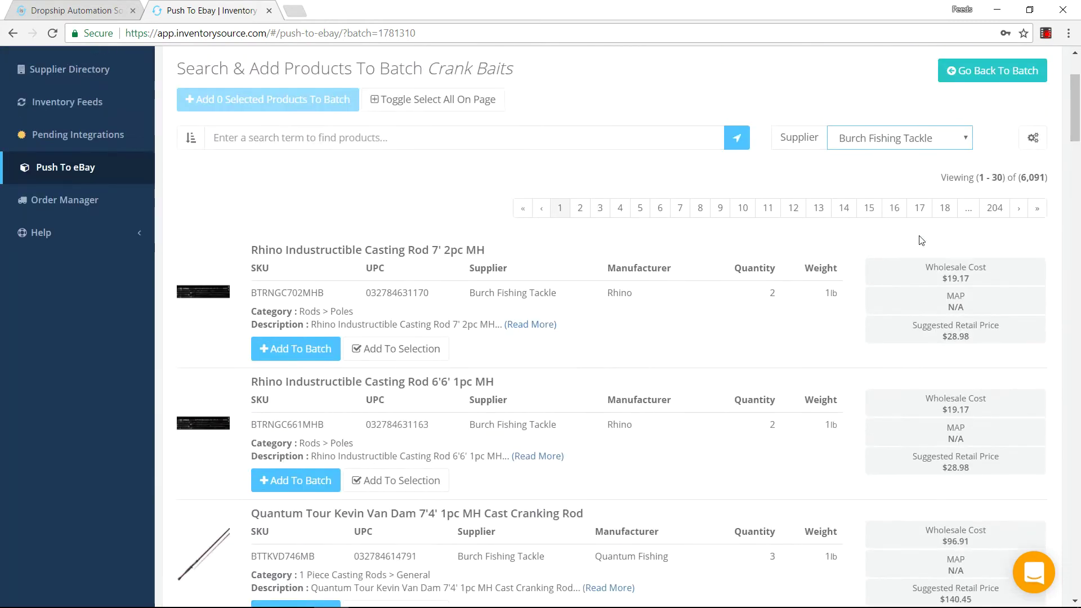
{"action": "scroll", "coordinate": [633, 330], "scroll_direction": "up", "scroll_amount": 3}
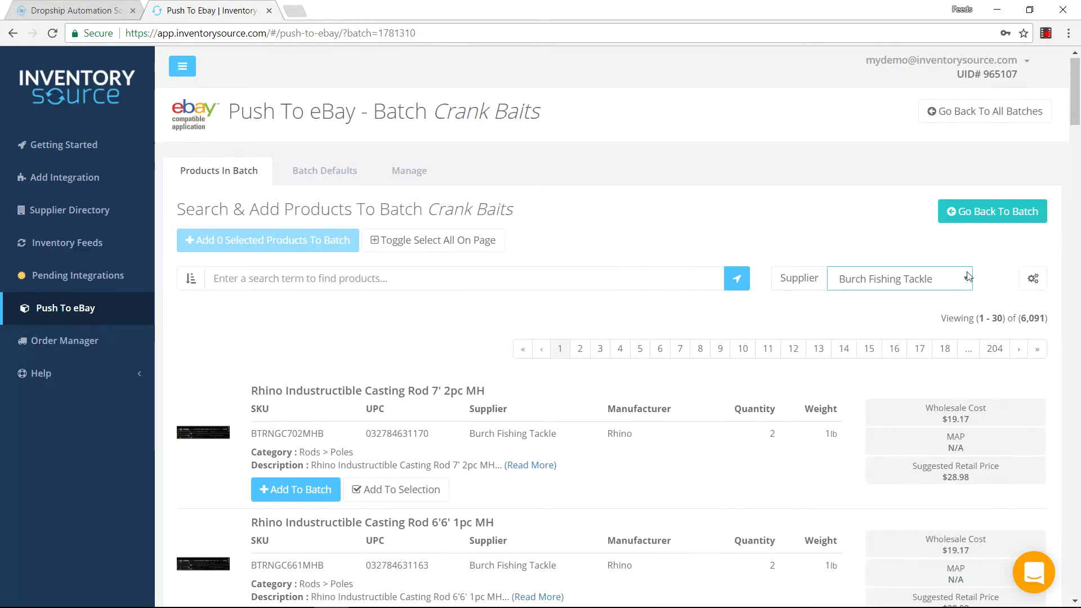
Step: Apply an advanced Category filter of Crank Baits, narrowing results to 381 products
{"action": "left_click", "coordinate": [1034, 280]}
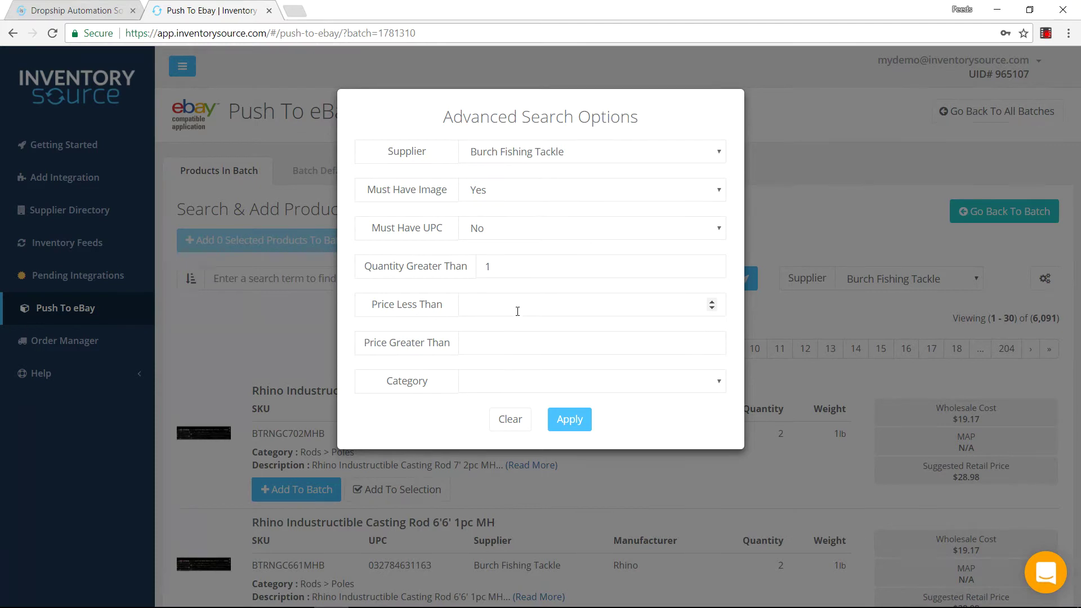
{"action": "left_click", "coordinate": [610, 310]}
{"action": "left_click", "coordinate": [469, 344]}
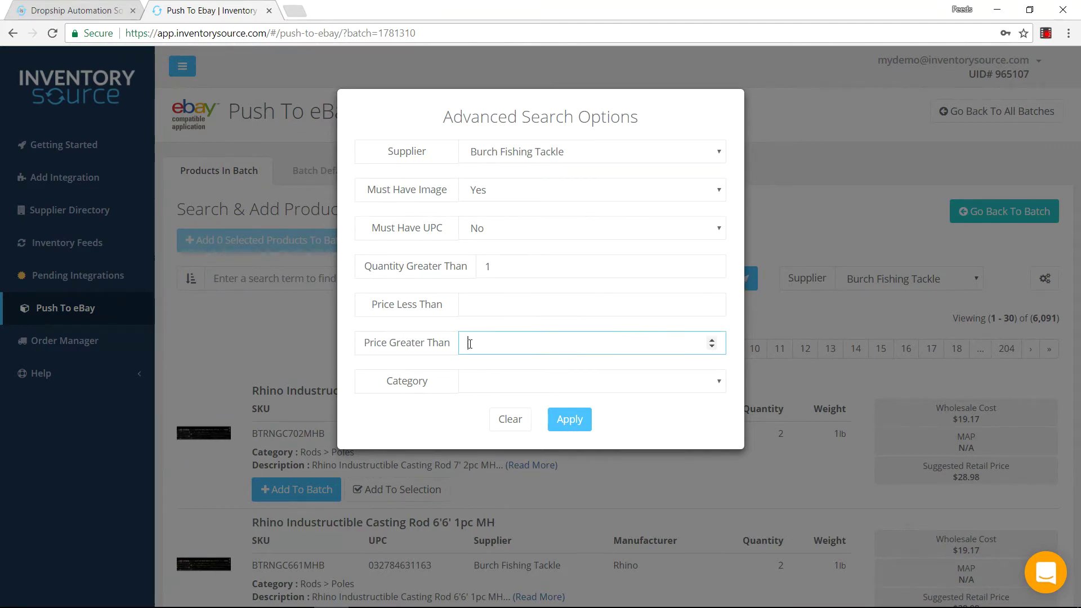
{"action": "left_click", "coordinate": [701, 385]}
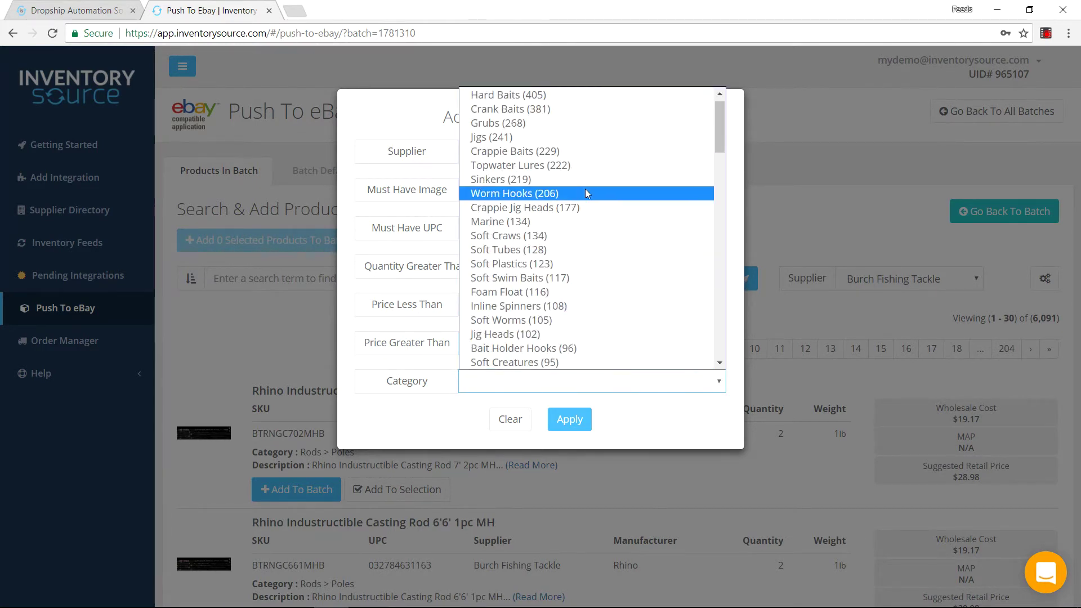
{"action": "left_click", "coordinate": [555, 110]}
{"action": "left_click", "coordinate": [569, 458]}
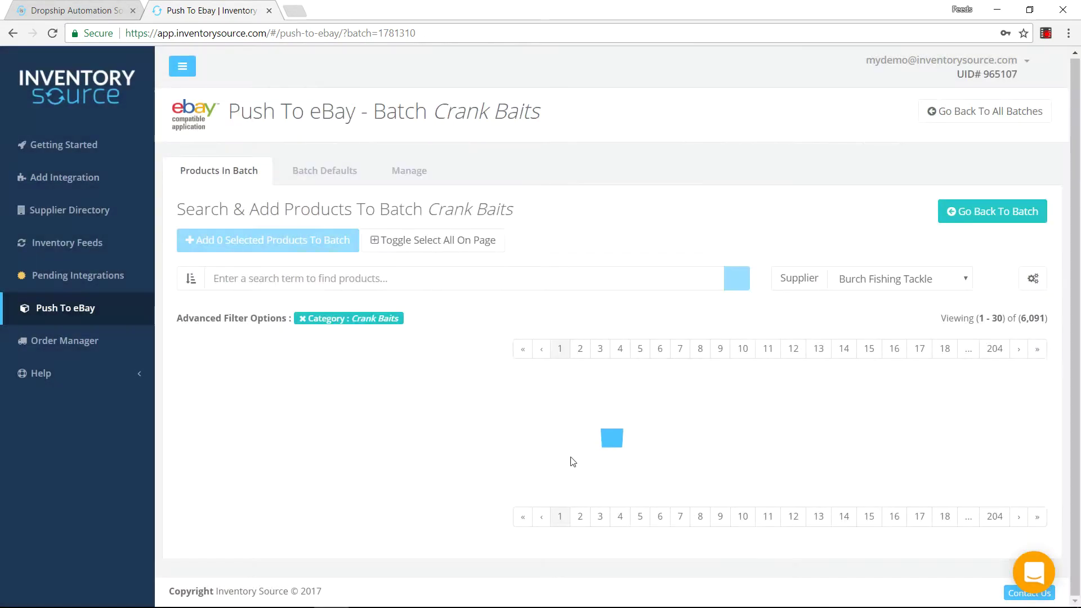
{"action": "scroll", "coordinate": [441, 452], "scroll_direction": "down", "scroll_amount": 5}
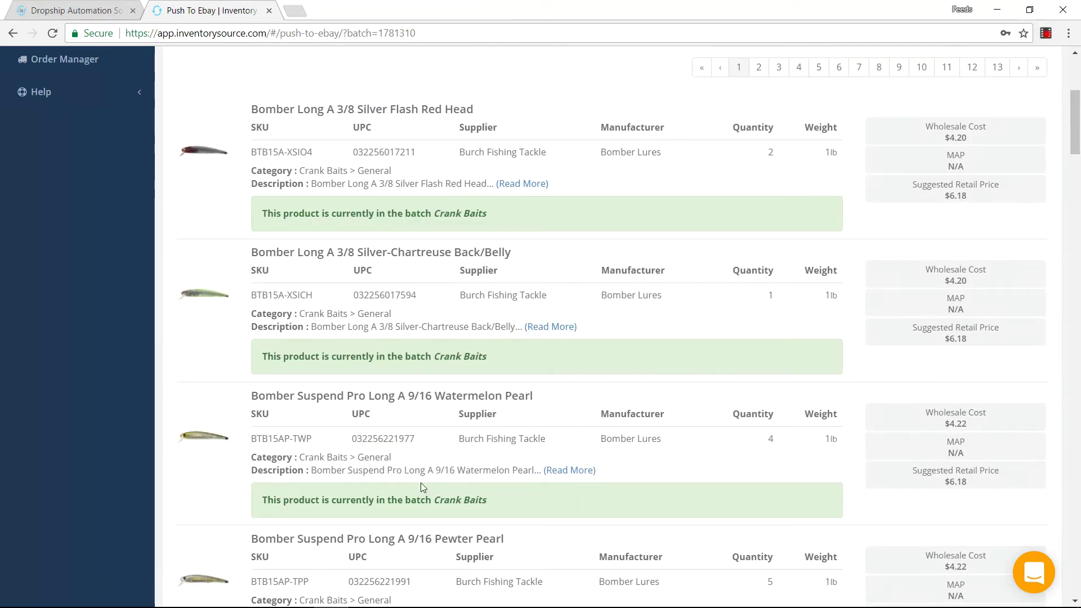
Step: Go to page 3 of the results, showing products 61–90 of 381
{"action": "scroll", "coordinate": [458, 284], "scroll_direction": "up", "scroll_amount": 3}
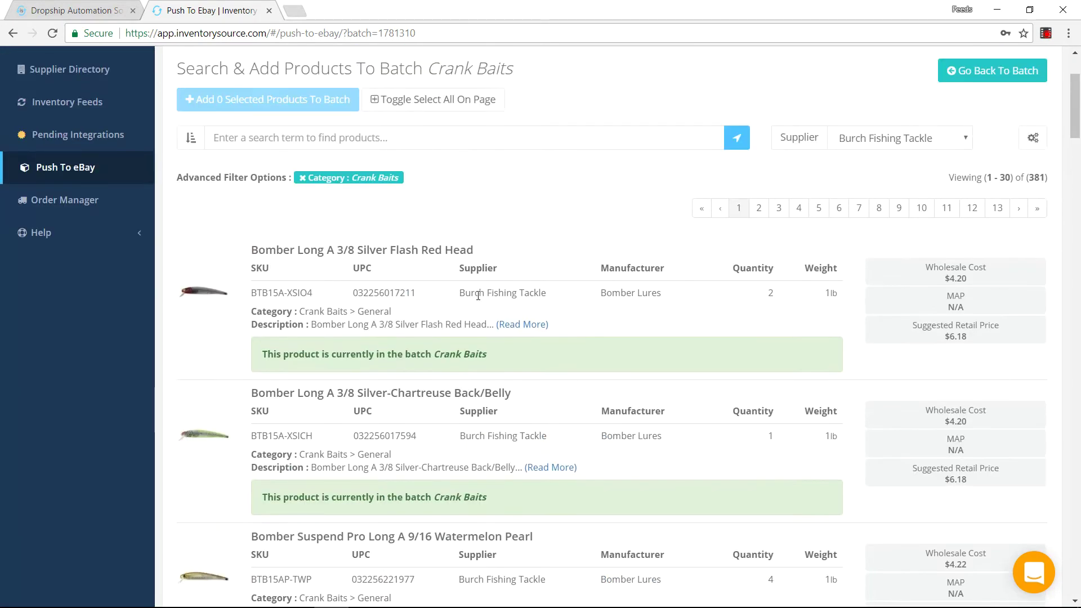
{"action": "scroll", "coordinate": [496, 333], "scroll_direction": "up", "scroll_amount": 1}
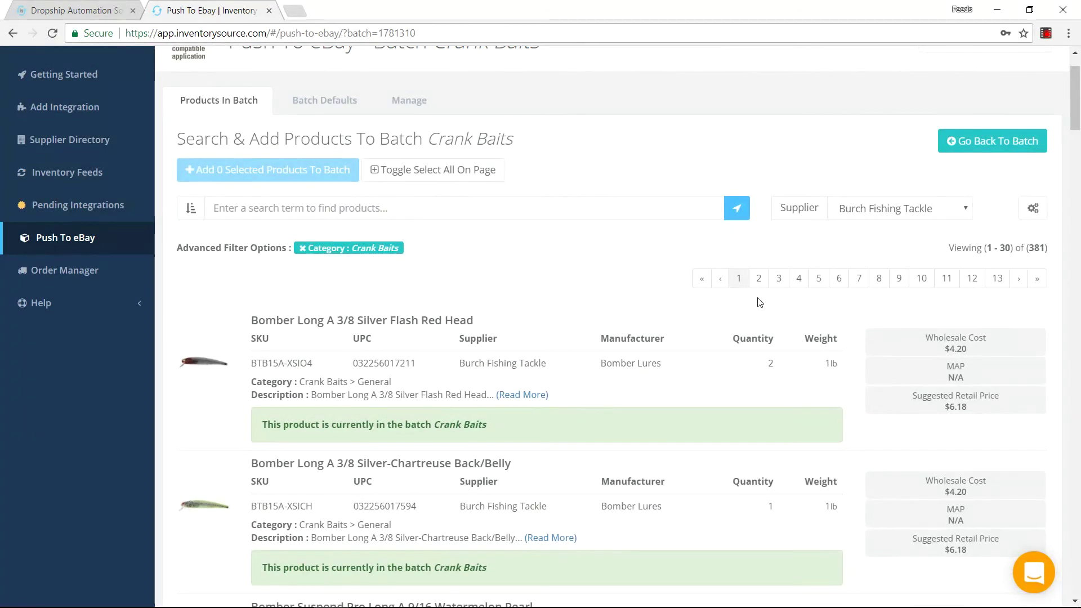
{"action": "left_click", "coordinate": [759, 280]}
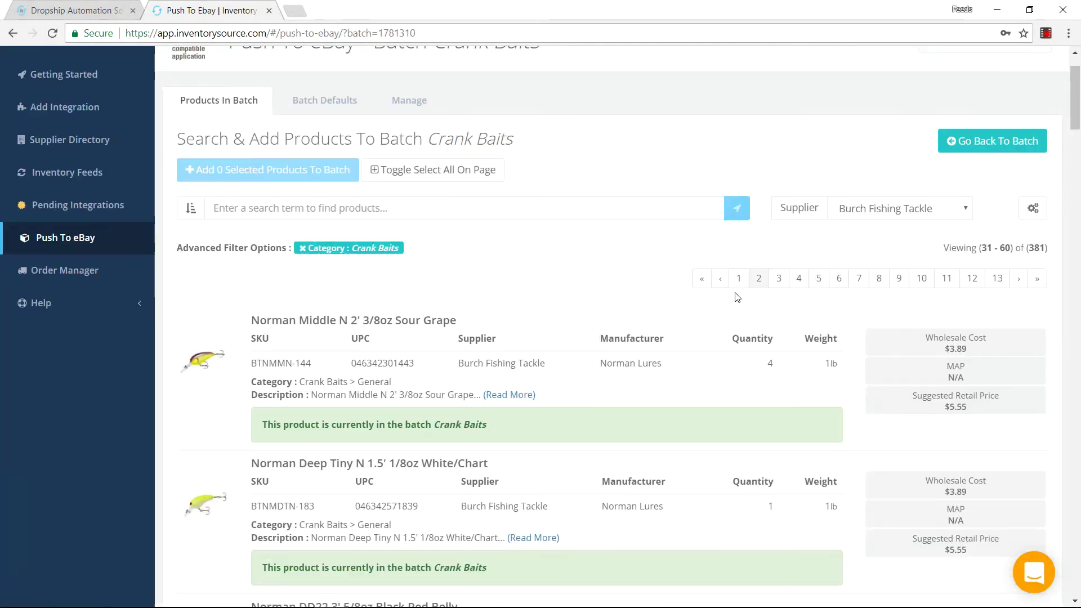
{"action": "left_click", "coordinate": [780, 280]}
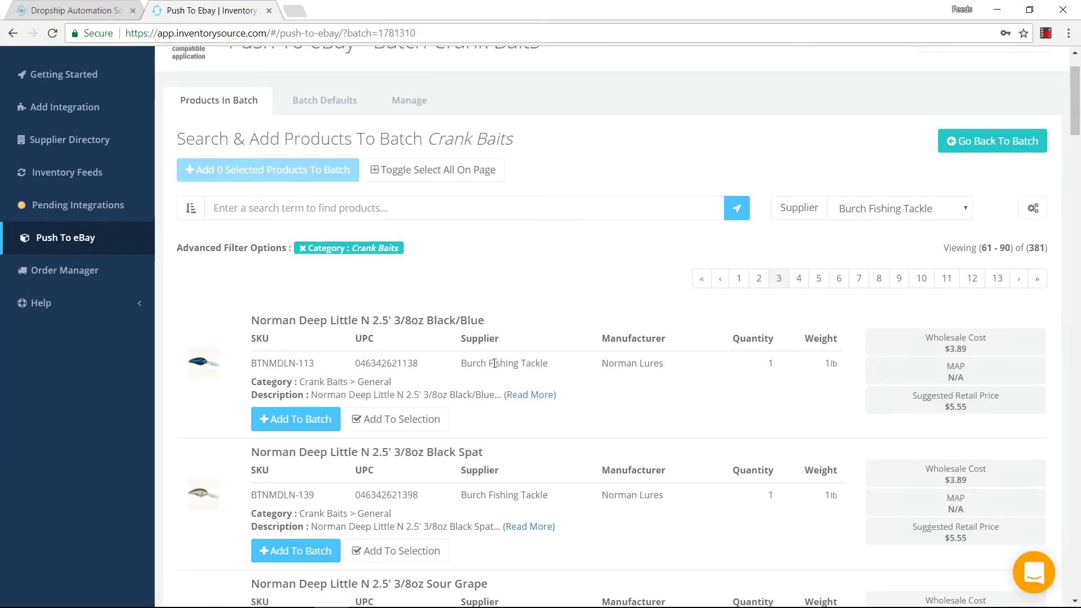
{"action": "scroll", "coordinate": [370, 344], "scroll_direction": "down", "scroll_amount": 1}
{"action": "scroll", "coordinate": [370, 344], "scroll_direction": "down", "scroll_amount": 8}
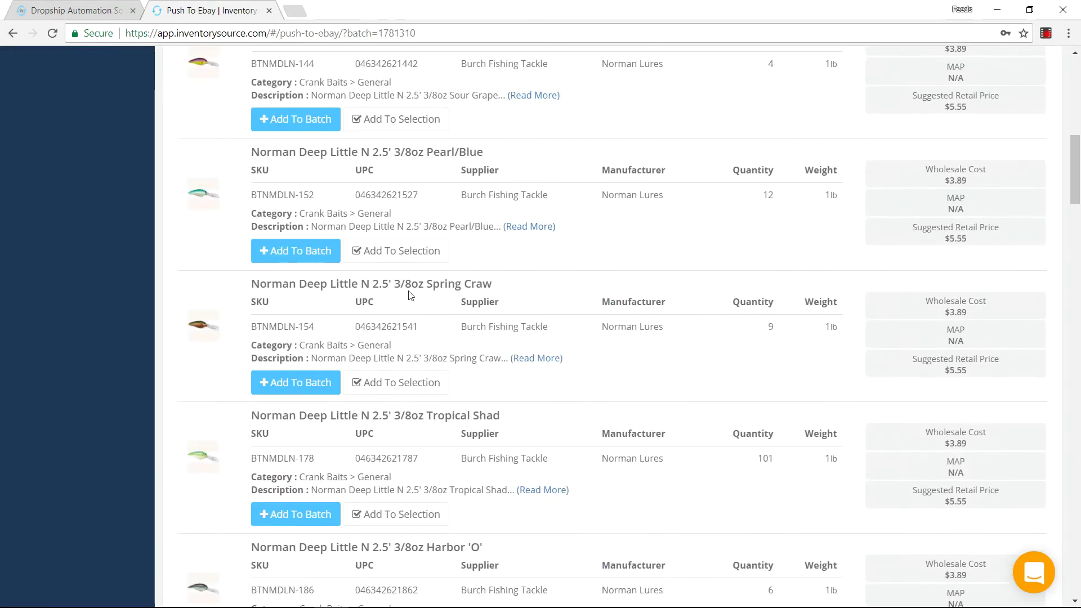
{"action": "scroll", "coordinate": [401, 281], "scroll_direction": "up", "scroll_amount": 2}
{"action": "scroll", "coordinate": [401, 282], "scroll_direction": "up", "scroll_amount": 4}
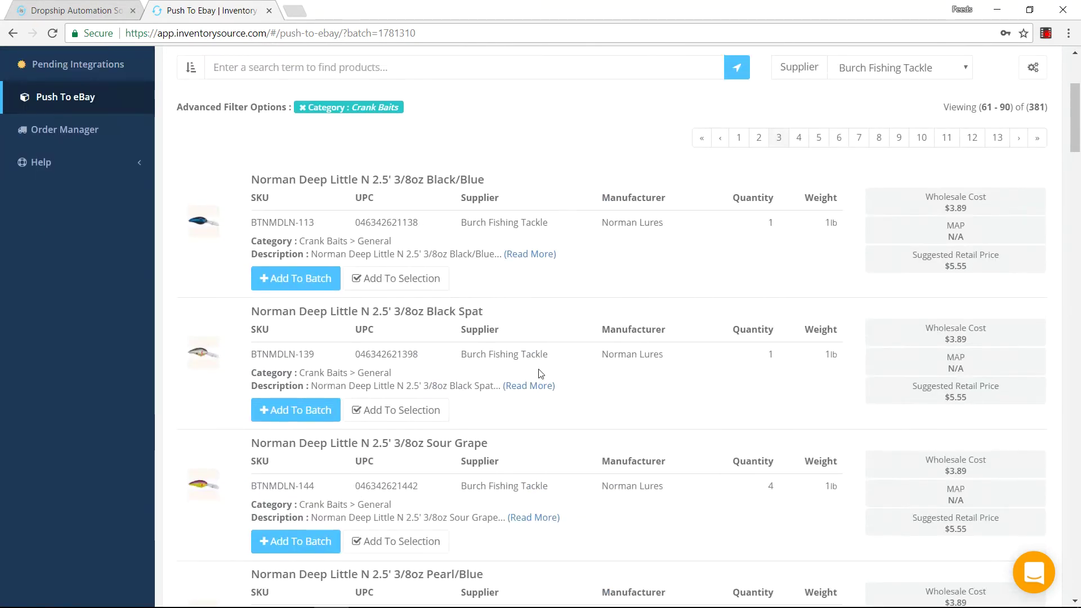
{"action": "scroll", "coordinate": [233, 204], "scroll_direction": "up", "scroll_amount": 4}
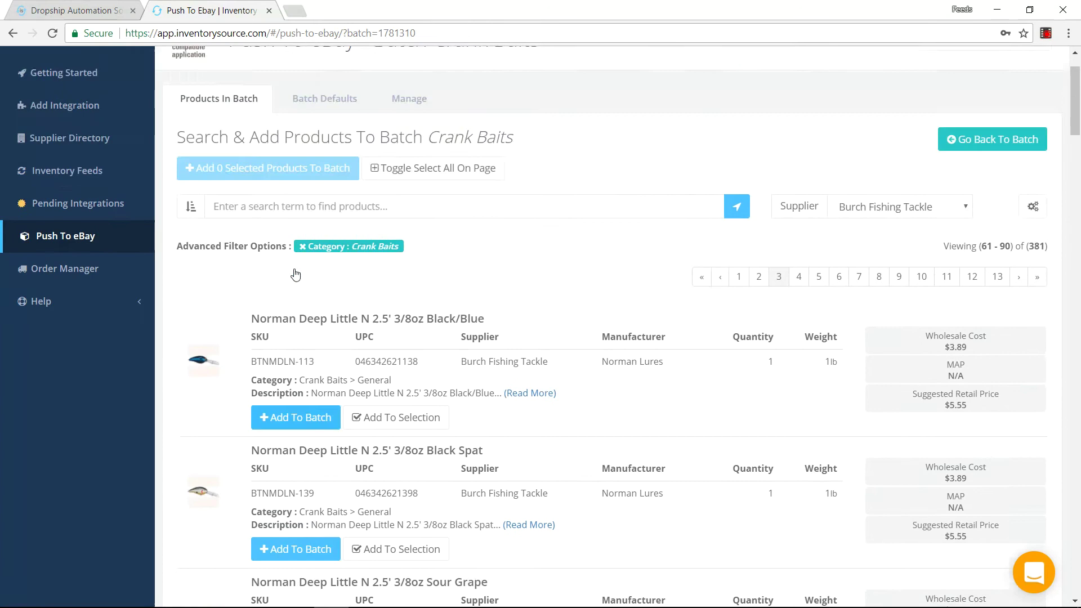
{"action": "scroll", "coordinate": [312, 410], "scroll_direction": "down", "scroll_amount": 1}
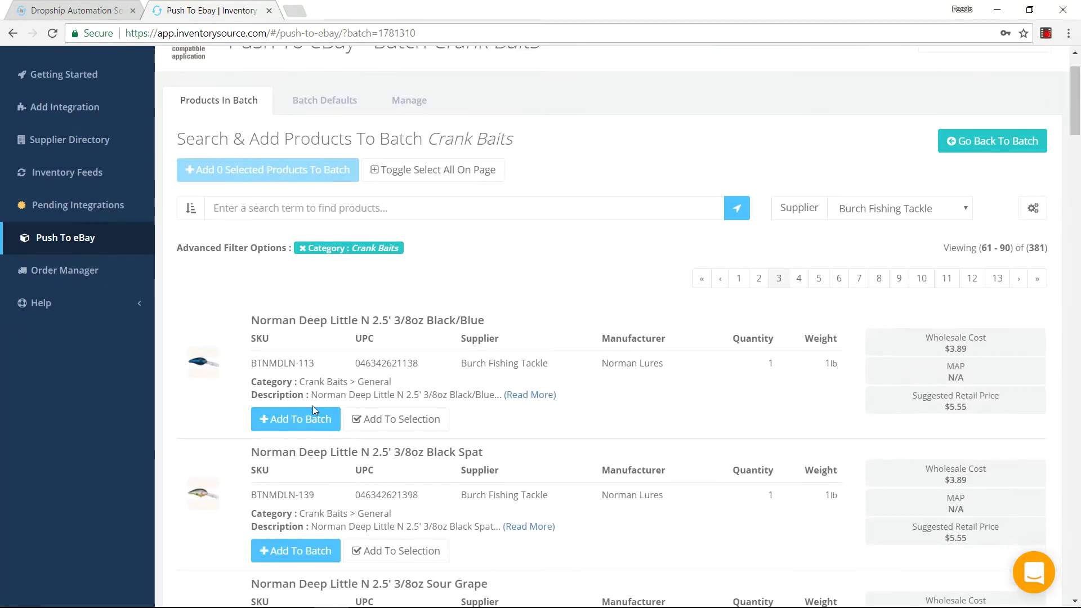
Step: Review the Norman Deep Little N Black/Blue listing details, then close them
{"action": "left_click", "coordinate": [305, 427]}
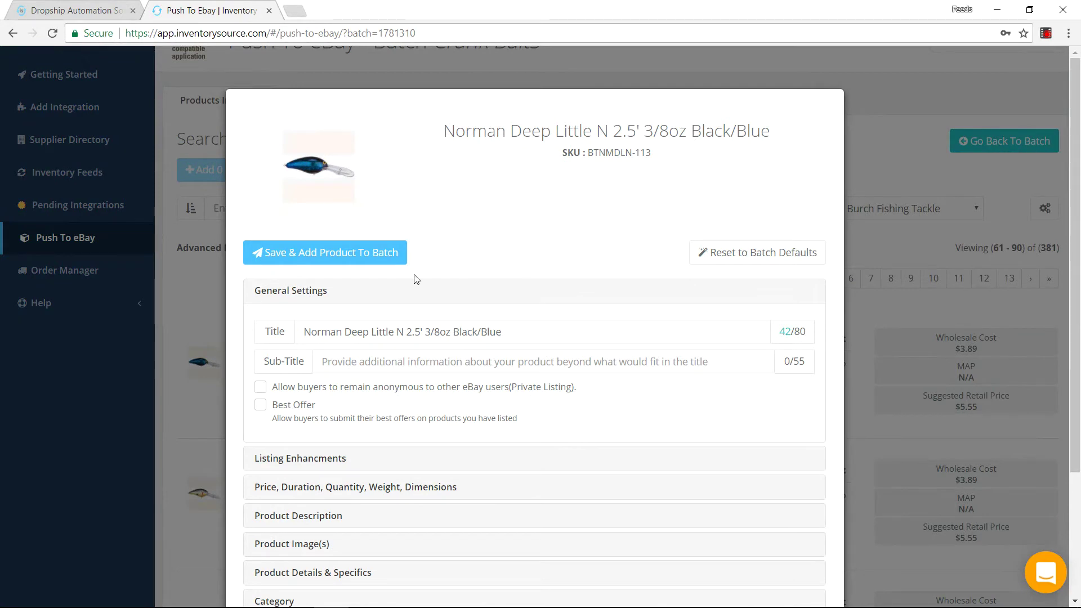
{"action": "scroll", "coordinate": [394, 360], "scroll_direction": "down", "scroll_amount": 2}
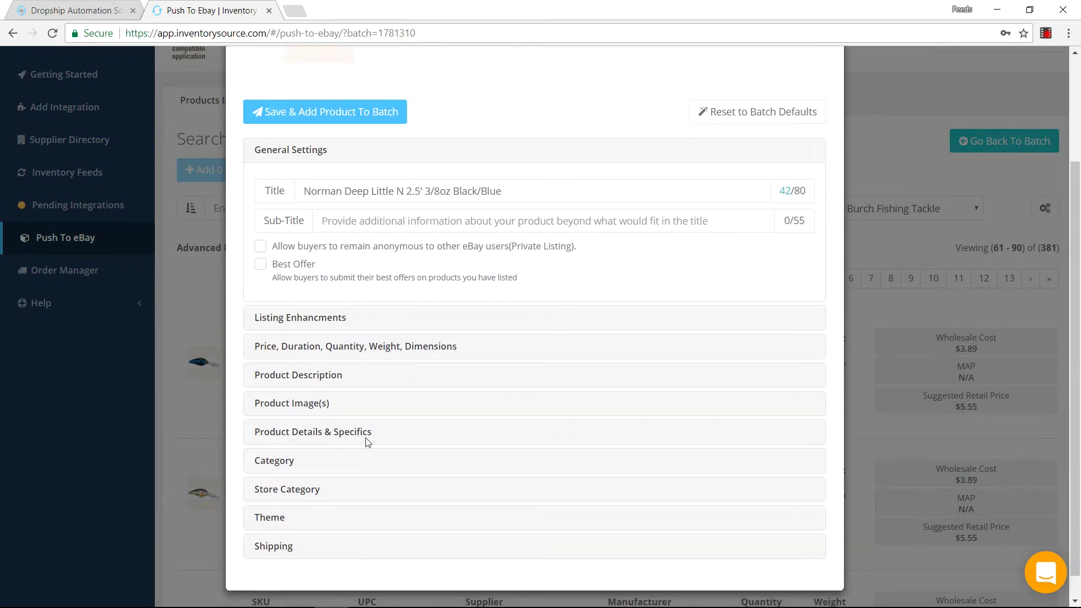
{"action": "left_click", "coordinate": [859, 335]}
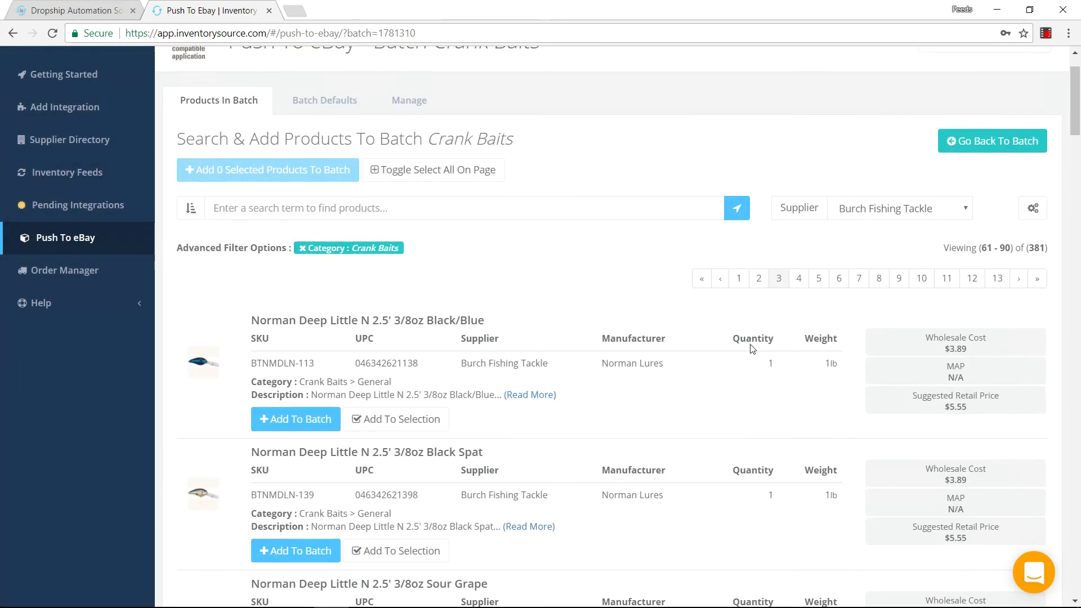
Step: Select all 30 products on page 3 and add them to Crank Baits as Fixed Price listings
{"action": "left_click", "coordinate": [404, 171]}
{"action": "scroll", "coordinate": [347, 374], "scroll_direction": "down", "scroll_amount": 3}
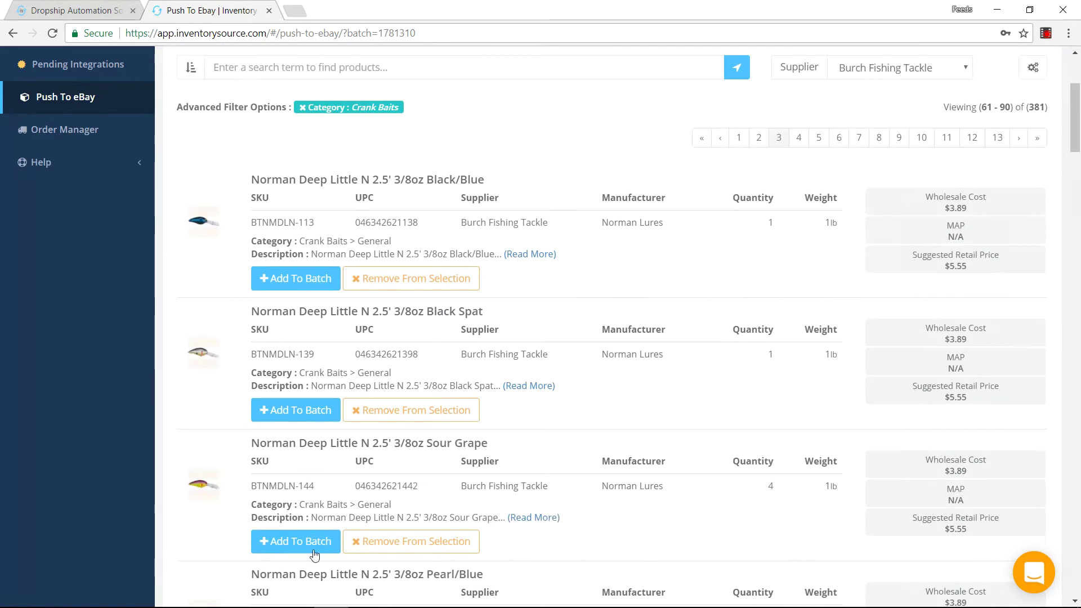
{"action": "scroll", "coordinate": [501, 349], "scroll_direction": "up", "scroll_amount": 3}
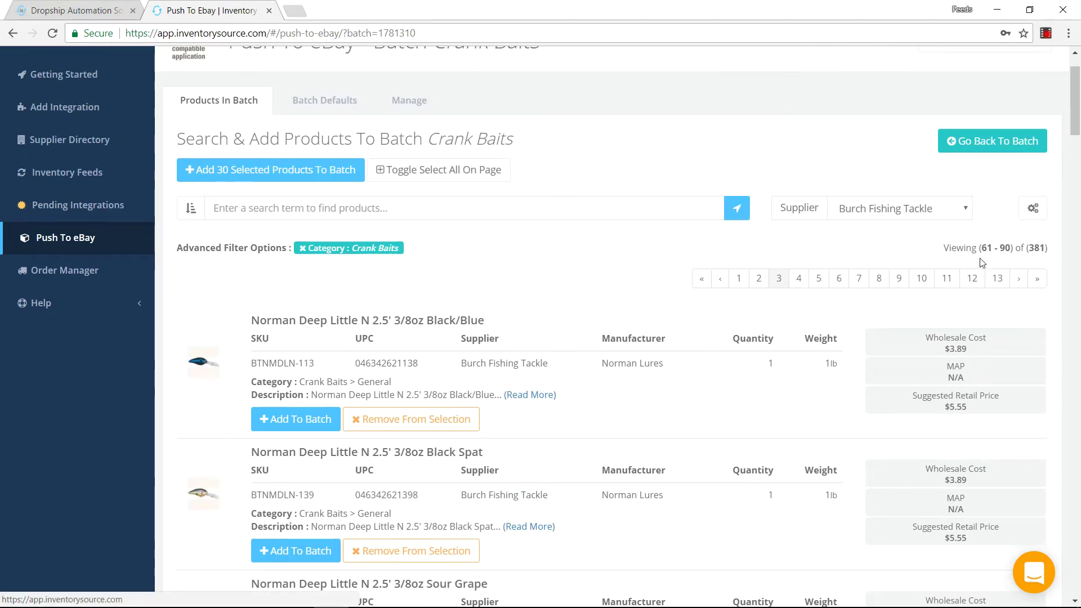
{"action": "left_click", "coordinate": [244, 171]}
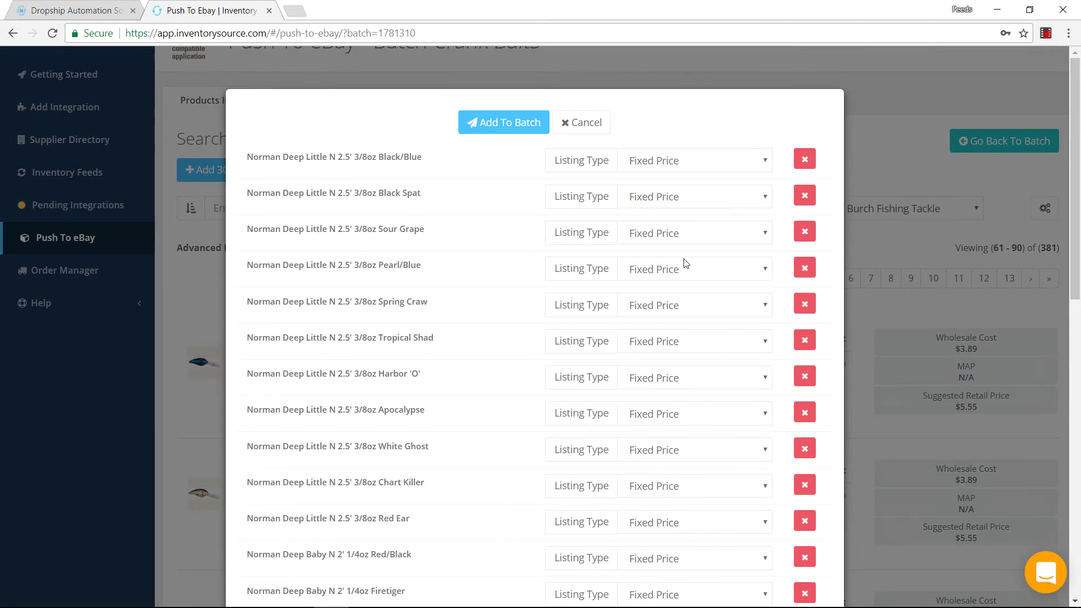
{"action": "scroll", "coordinate": [494, 209], "scroll_direction": "down", "scroll_amount": 6}
{"action": "scroll", "coordinate": [437, 369], "scroll_direction": "up", "scroll_amount": 6}
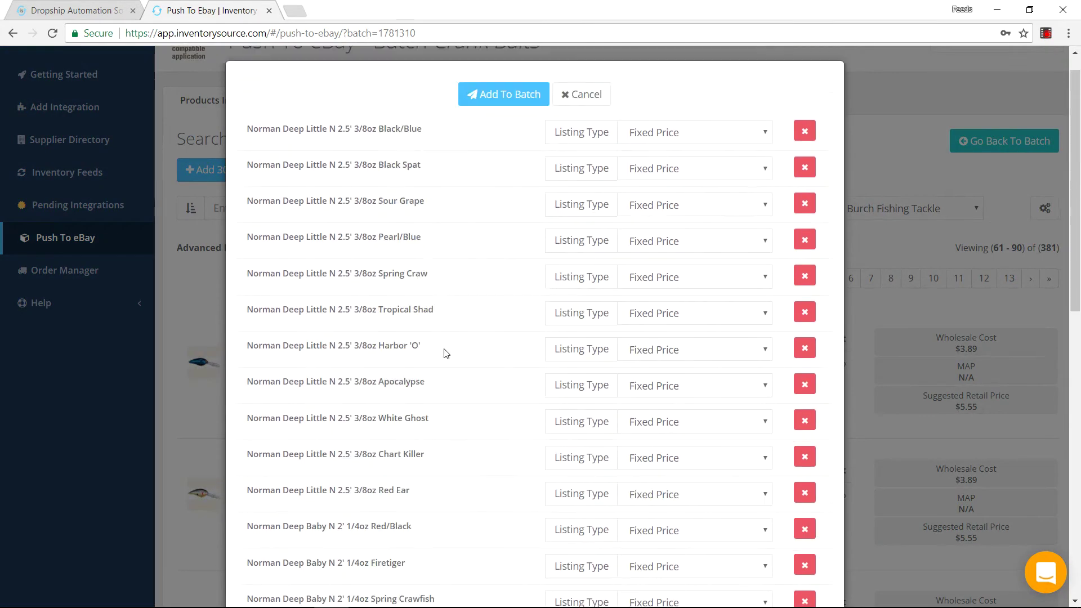
{"action": "left_click", "coordinate": [693, 162]}
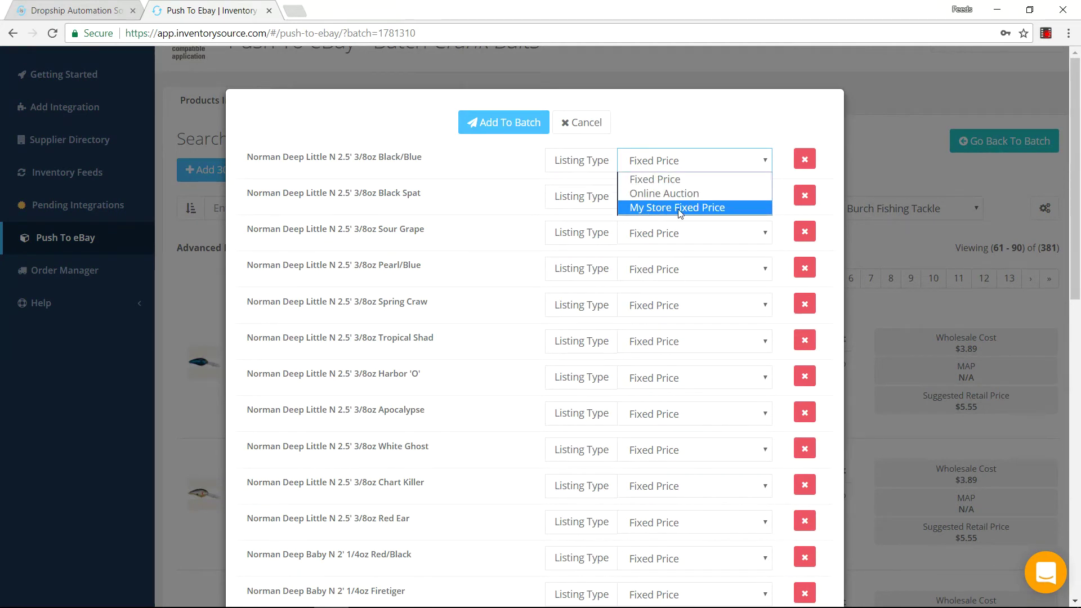
{"action": "left_click", "coordinate": [681, 180]}
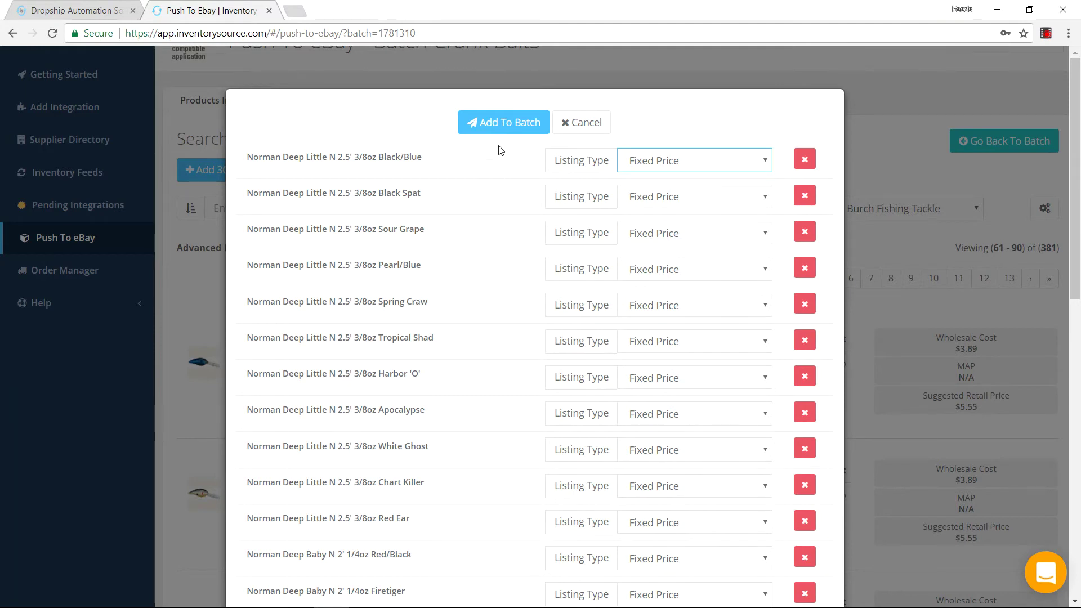
{"action": "left_click", "coordinate": [494, 122]}
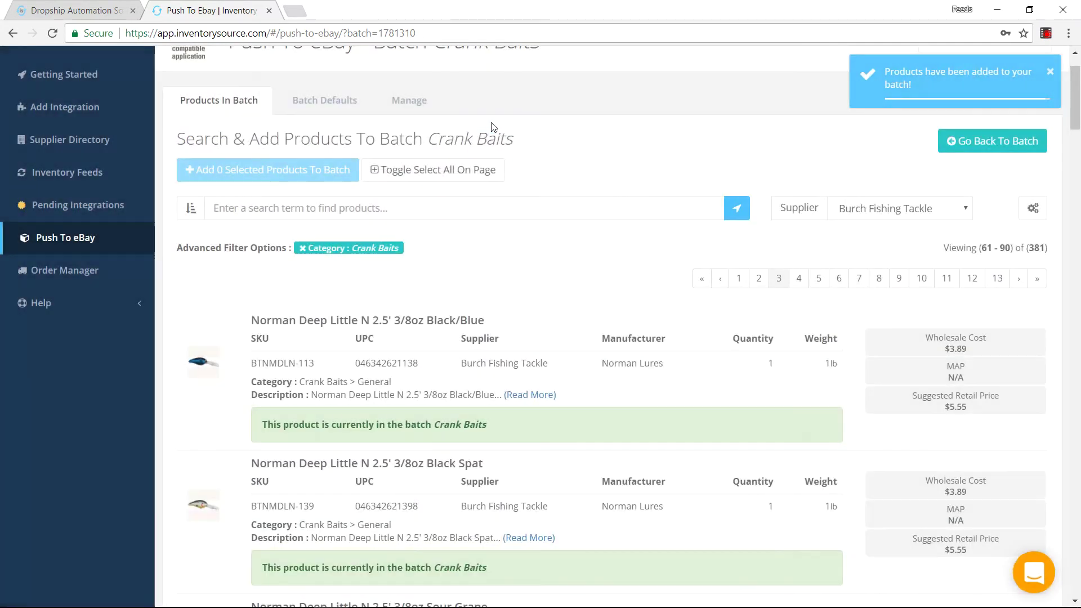
Step: Return to the 90-product Crank Baits batch and open the Black/Blue lure's enhancement and price settings
{"action": "scroll", "coordinate": [774, 218], "scroll_direction": "up", "scroll_amount": 2}
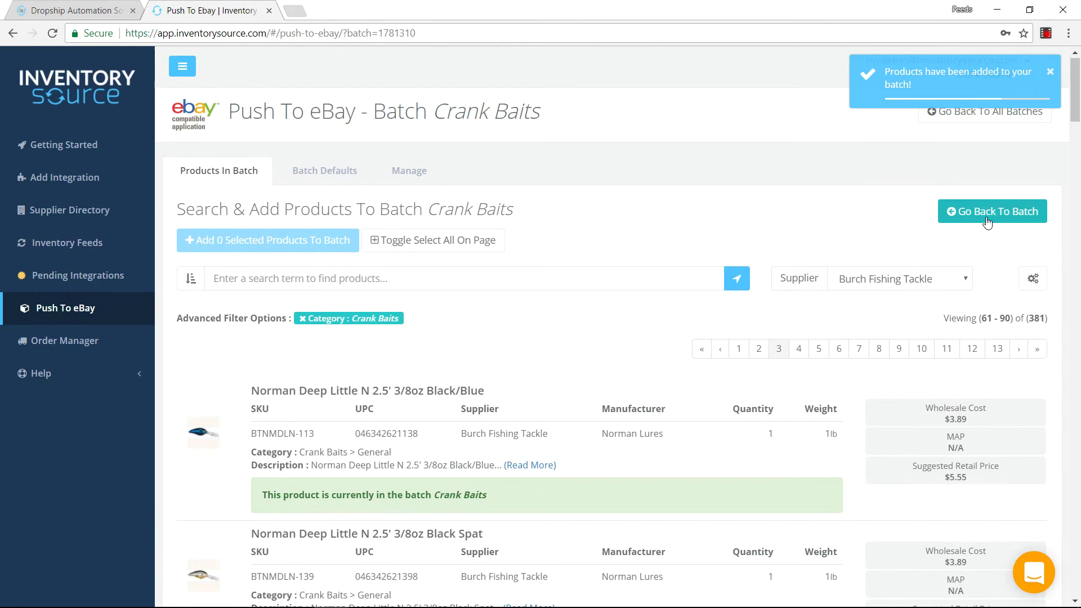
{"action": "left_click", "coordinate": [988, 222]}
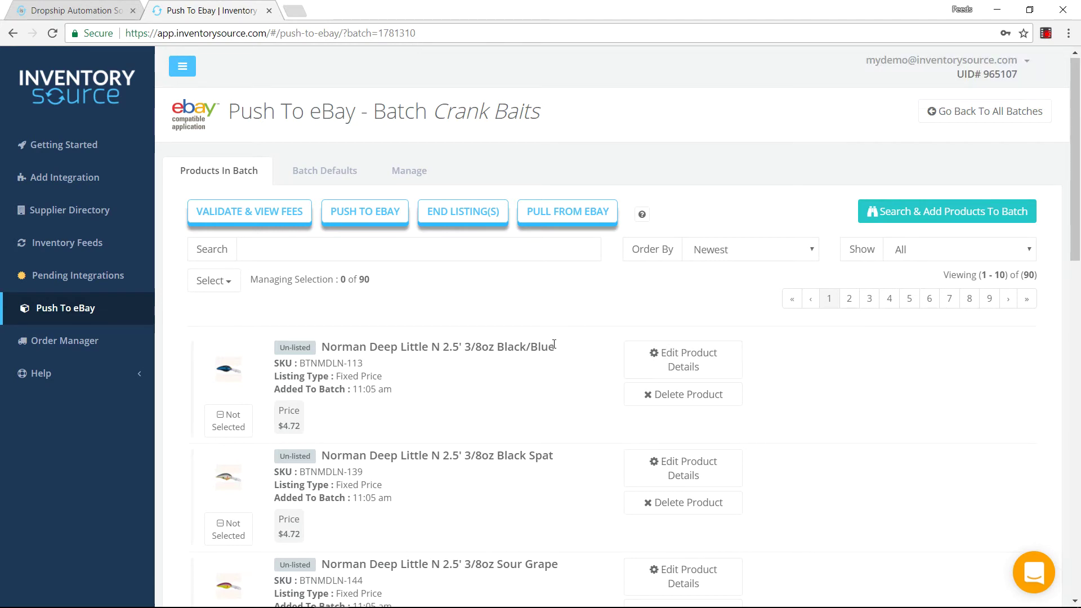
{"action": "scroll", "coordinate": [565, 352], "scroll_direction": "down", "scroll_amount": 1}
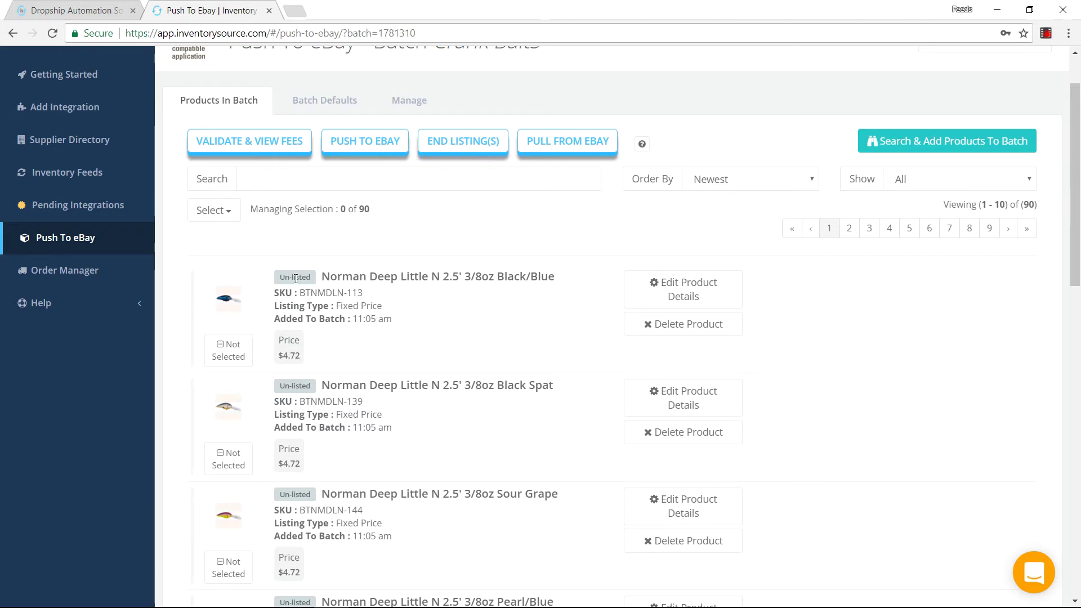
{"action": "left_click", "coordinate": [654, 287]}
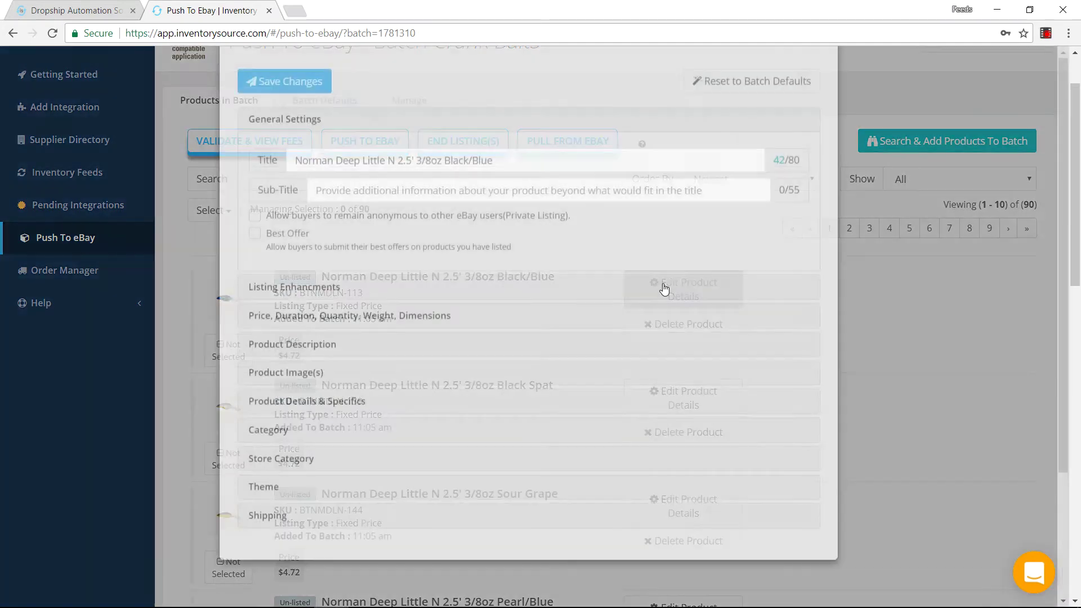
{"action": "scroll", "coordinate": [495, 353], "scroll_direction": "down", "scroll_amount": 2}
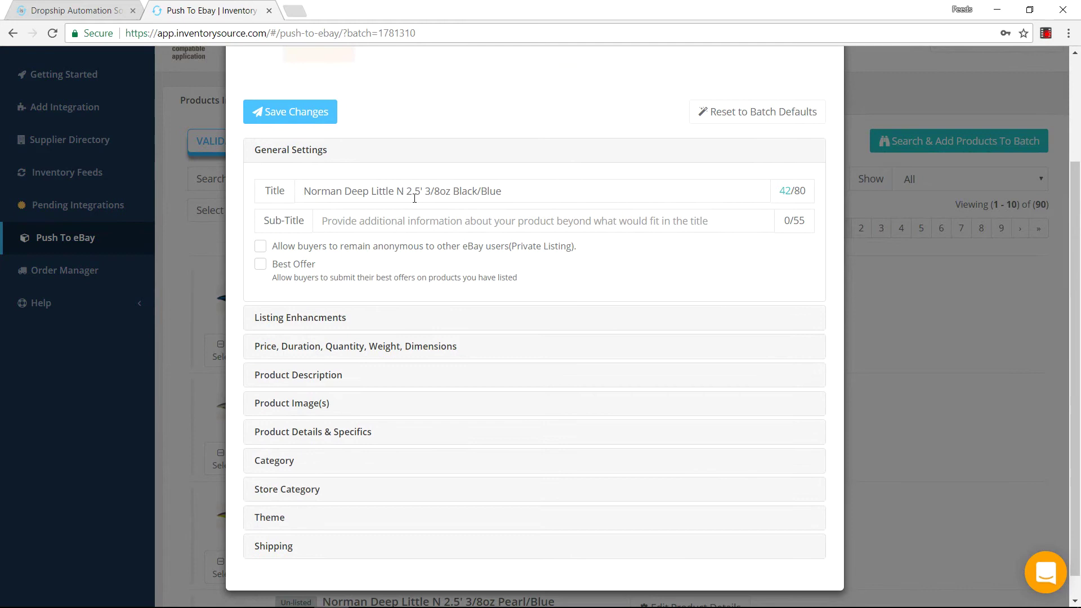
{"action": "left_click", "coordinate": [310, 319]}
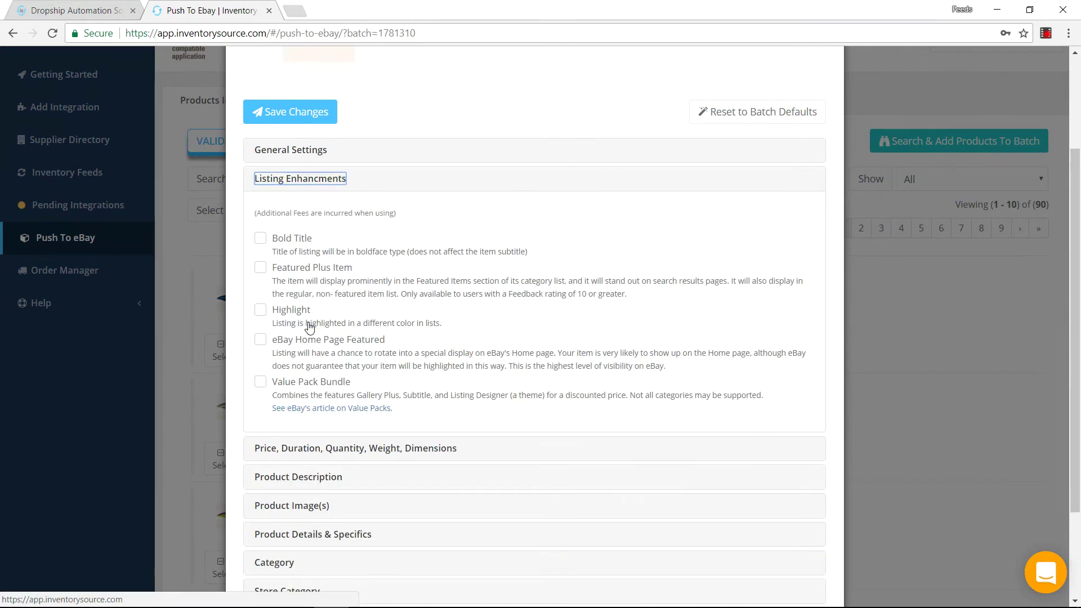
{"action": "left_click", "coordinate": [349, 449]}
{"action": "scroll", "coordinate": [394, 327], "scroll_direction": "down", "scroll_amount": 3}
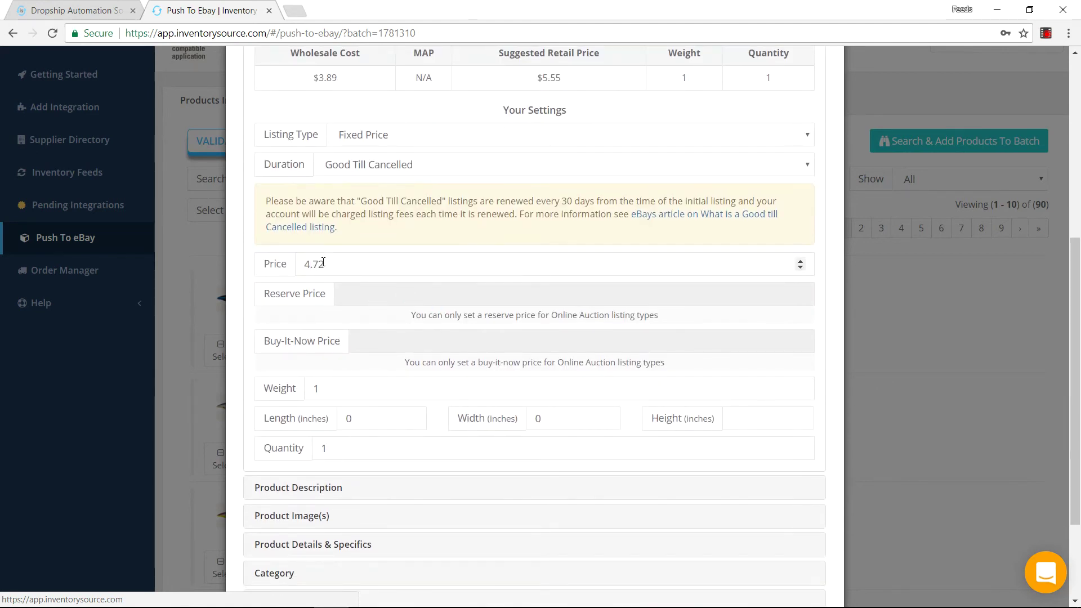
Step: Review the lure's $4.72 price, description, images, eBay category, theme and shipping, then close
{"action": "left_click", "coordinate": [345, 264]}
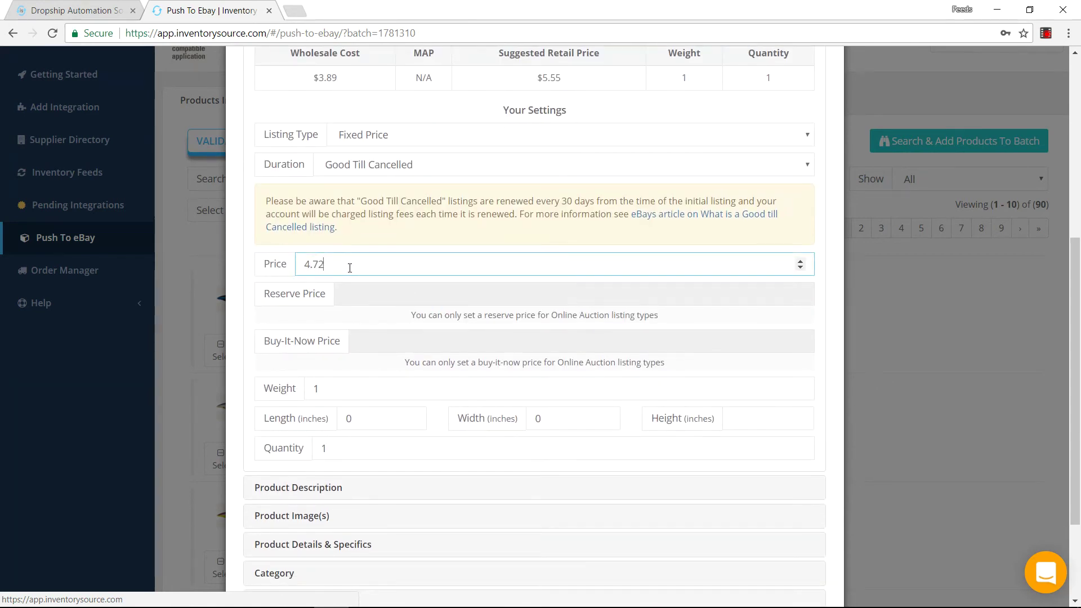
{"action": "left_click", "coordinate": [298, 489]}
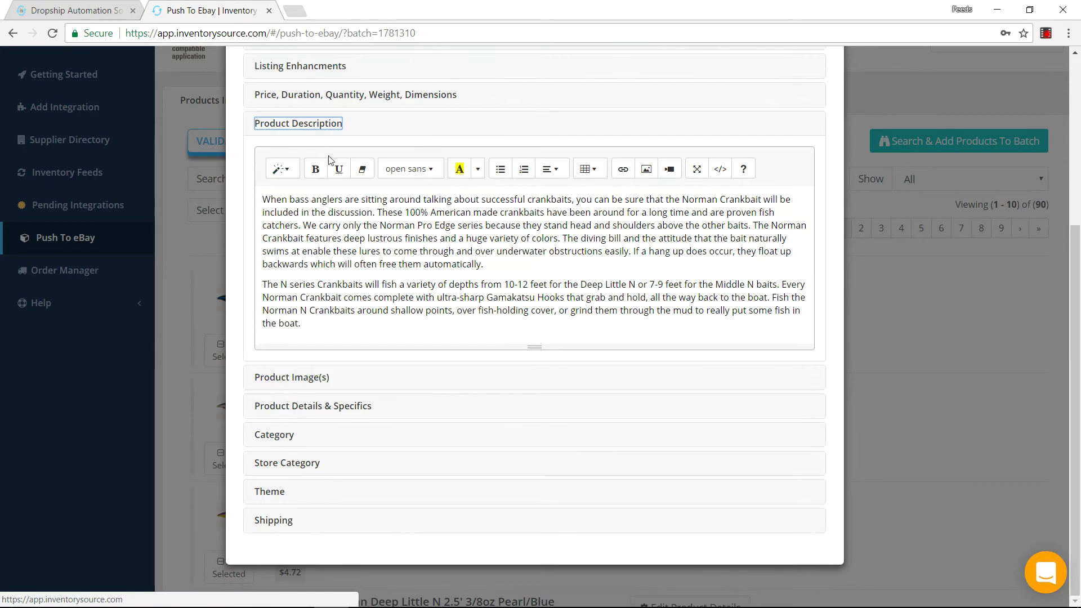
{"action": "left_click", "coordinate": [318, 99]}
{"action": "left_click", "coordinate": [315, 489]}
{"action": "left_click", "coordinate": [288, 376]}
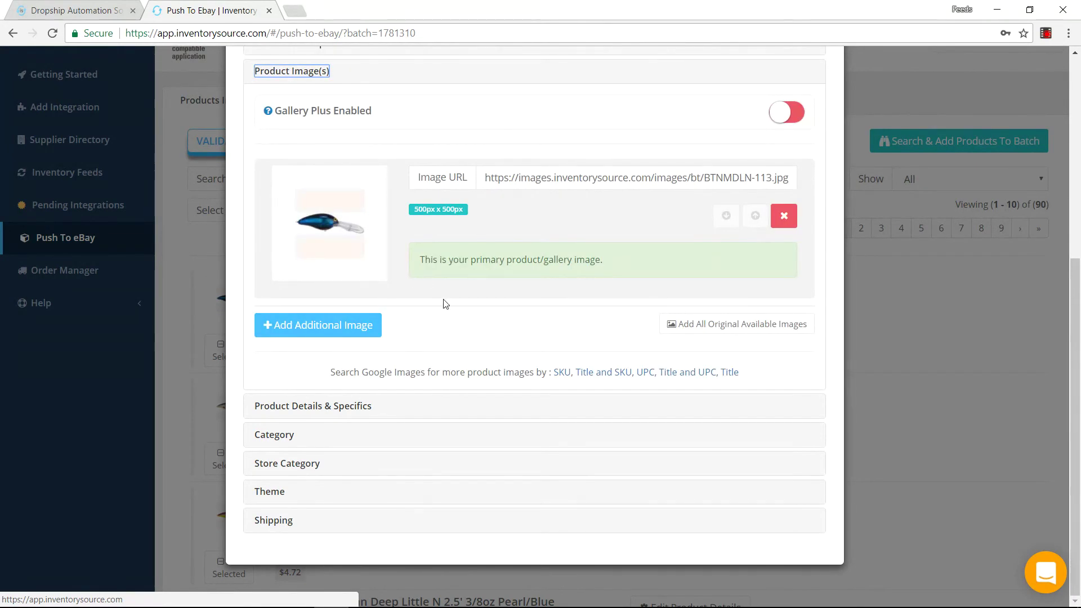
{"action": "left_click", "coordinate": [278, 439]}
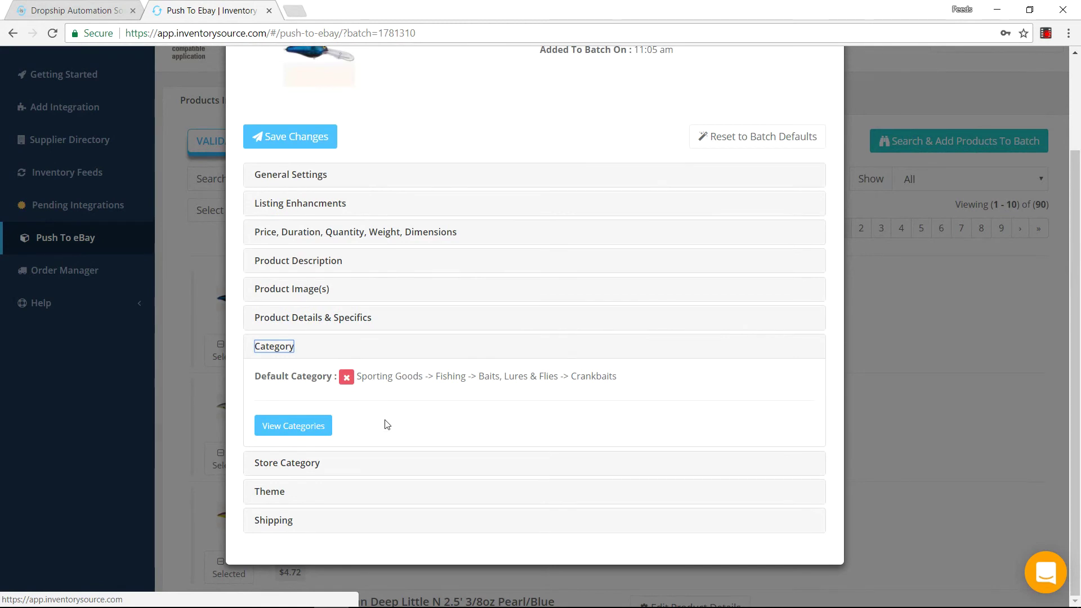
{"action": "left_click", "coordinate": [276, 493]}
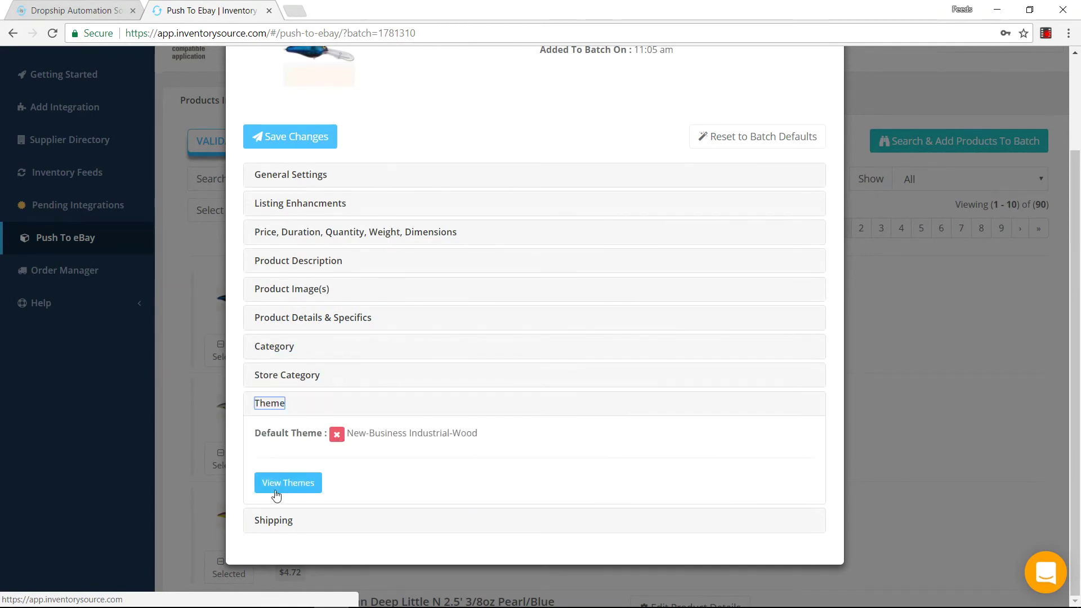
{"action": "left_click", "coordinate": [286, 523]}
{"action": "scroll", "coordinate": [391, 201], "scroll_direction": "up", "scroll_amount": 5}
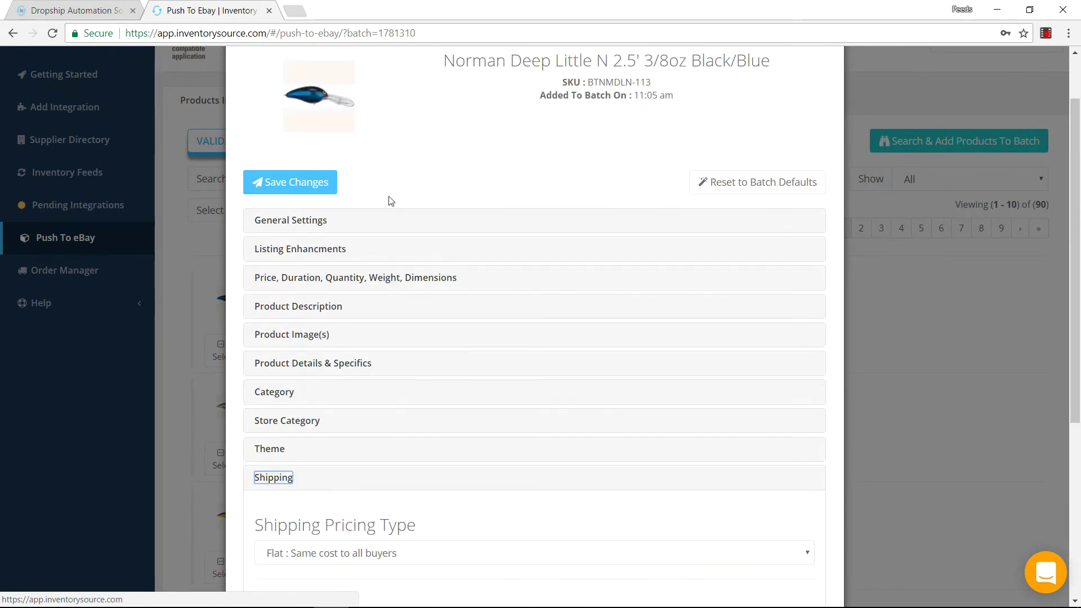
{"action": "scroll", "coordinate": [565, 194], "scroll_direction": "up", "scroll_amount": 1}
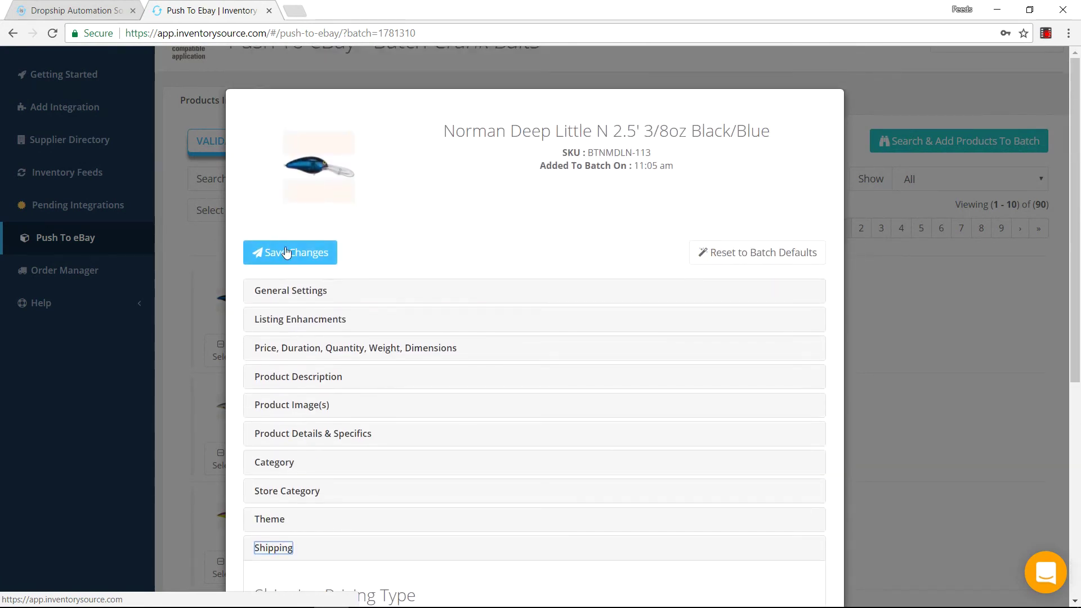
{"action": "left_click", "coordinate": [904, 308]}
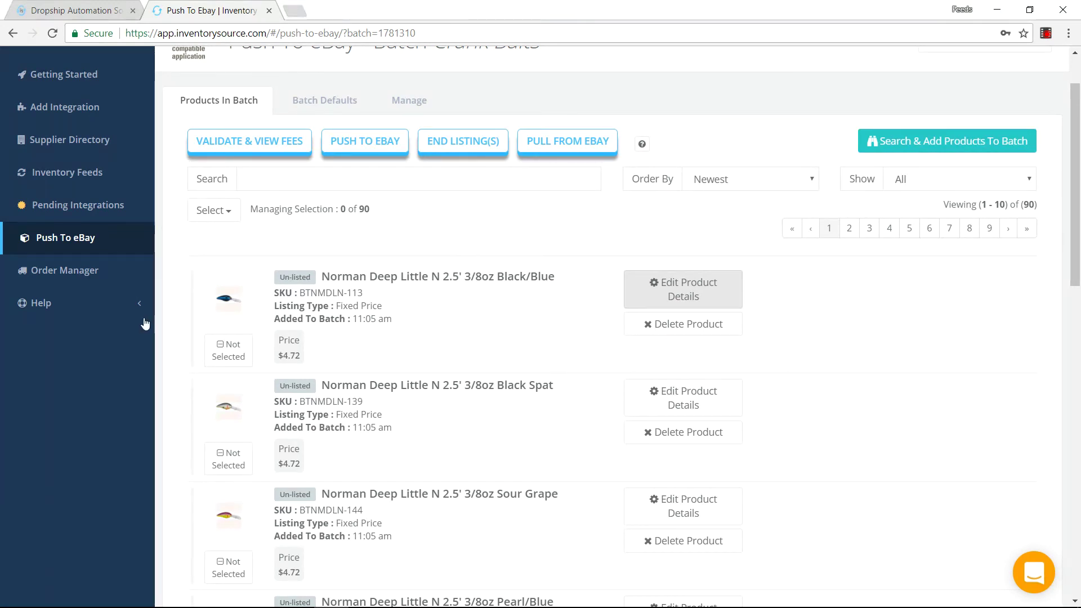
Step: Select the first two products in the Crank Baits batch
{"action": "left_click", "coordinate": [228, 350]}
{"action": "left_click", "coordinate": [228, 468]}
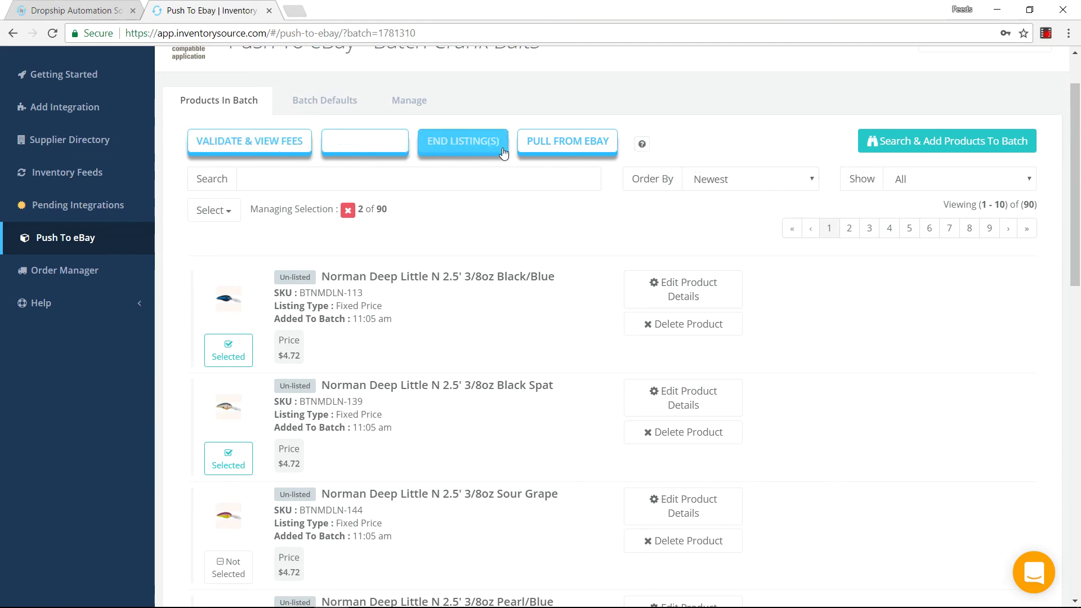
Step: Review and dismiss the batch action help, then return to the Push To eBay batches list
{"action": "left_click", "coordinate": [642, 145]}
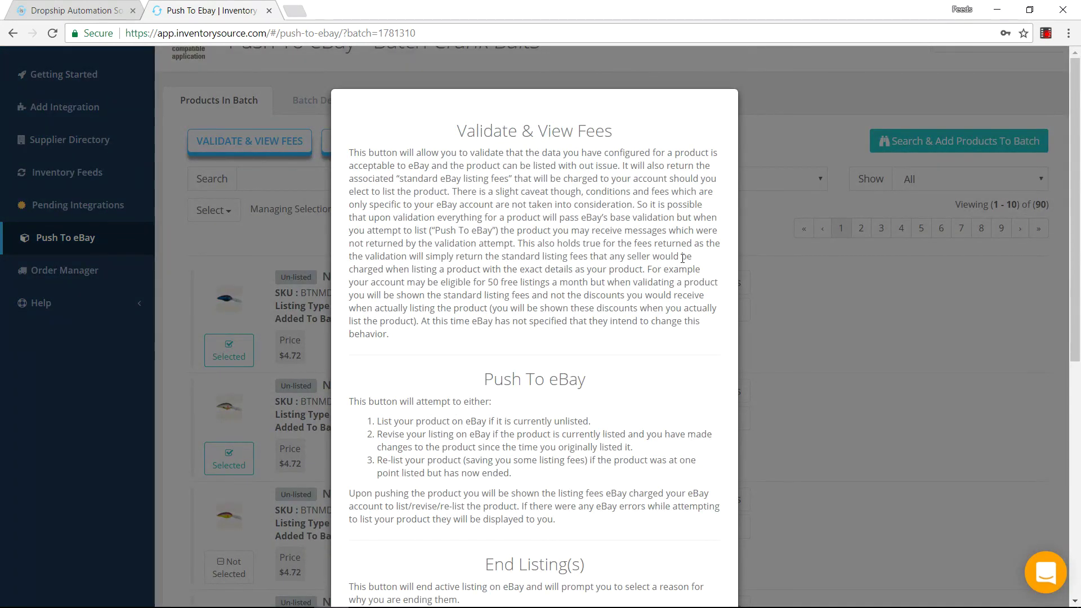
{"action": "scroll", "coordinate": [665, 265], "scroll_direction": "down", "scroll_amount": 5}
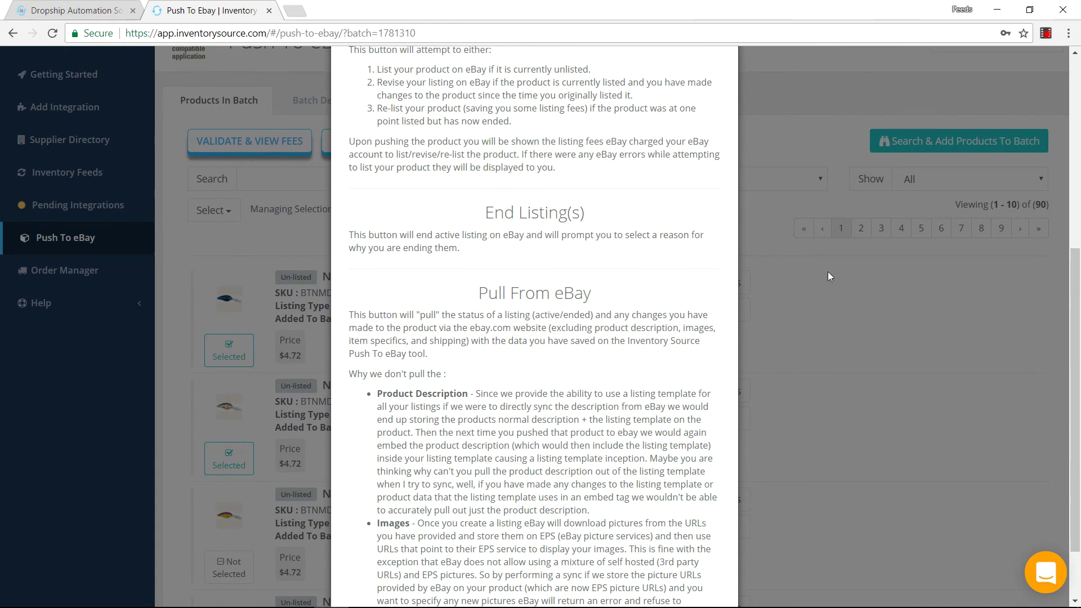
{"action": "left_click", "coordinate": [829, 273]}
{"action": "scroll", "coordinate": [512, 273], "scroll_direction": "up", "scroll_amount": 2}
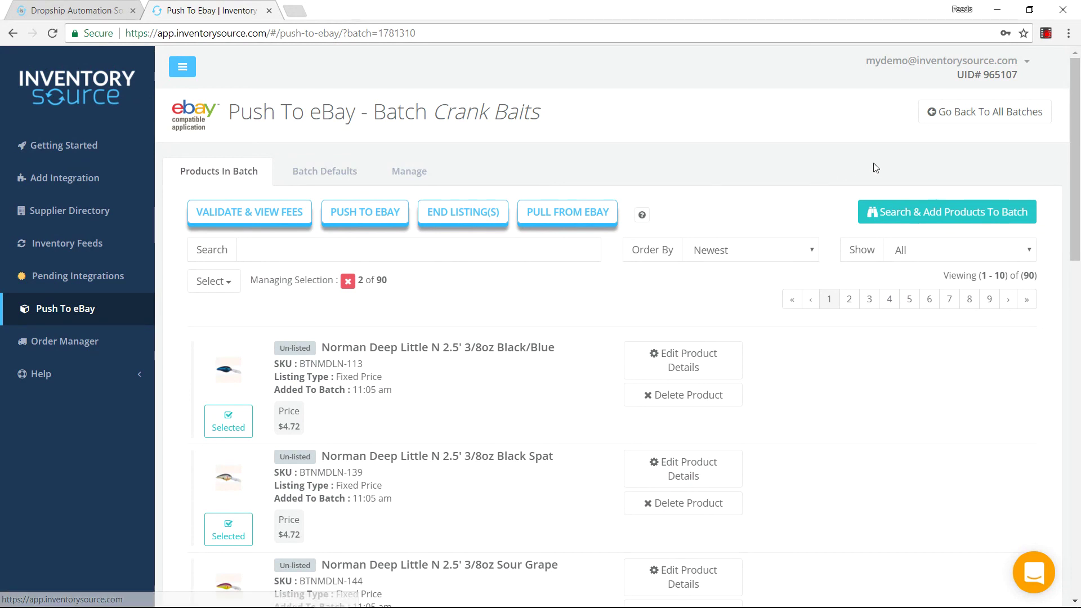
{"action": "left_click", "coordinate": [936, 117]}
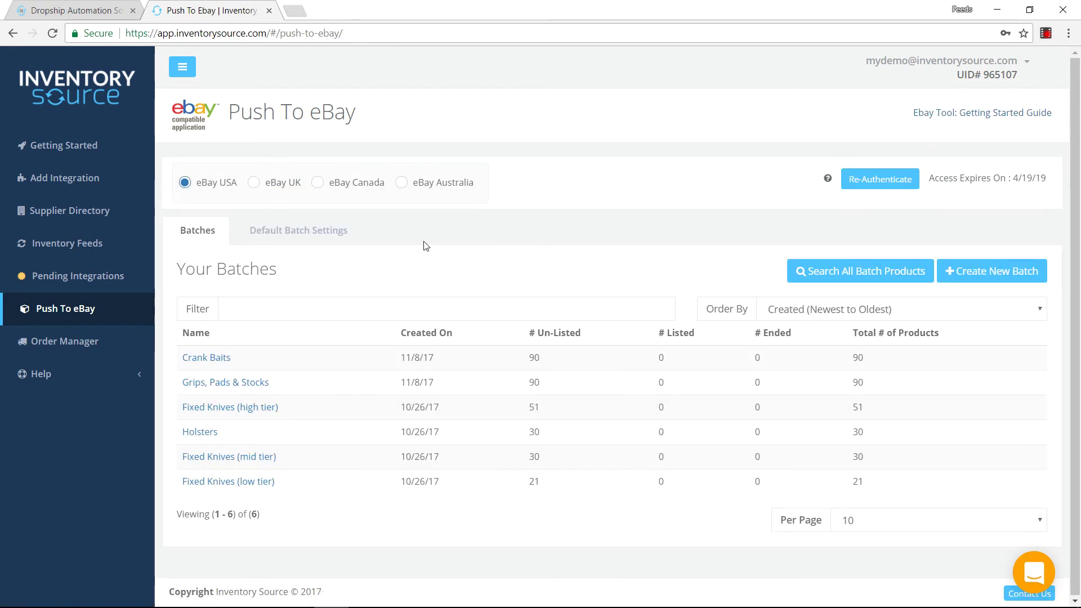